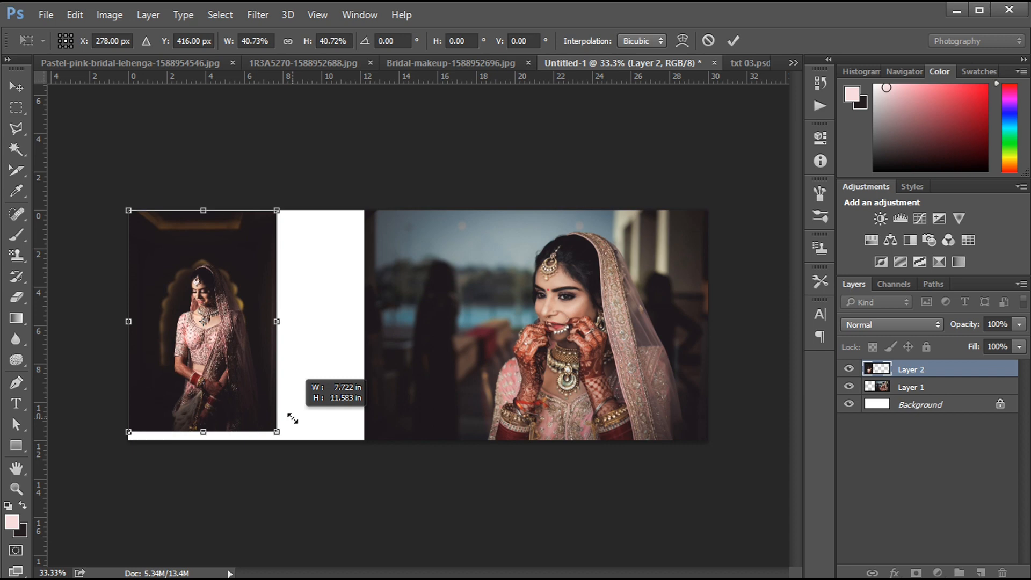
Scale the Layer 2 bride photo to about 41% and apply the transform
drag(293, 419, 290, 419)
key(Return)
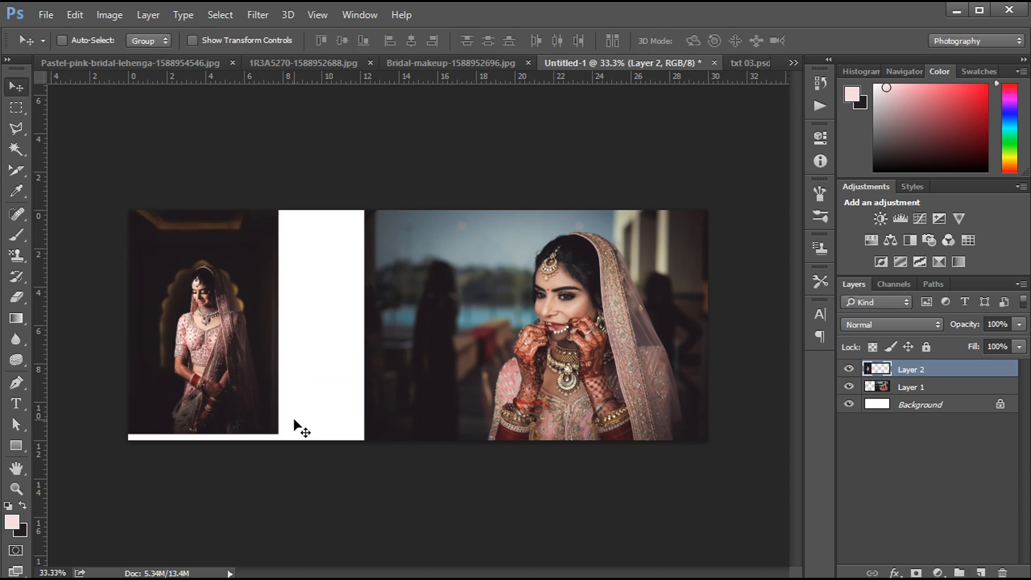
Copy the entire 1R3A5270-1588952688.jpg photo and paste it into the Untitled-1 album spread
click(339, 63)
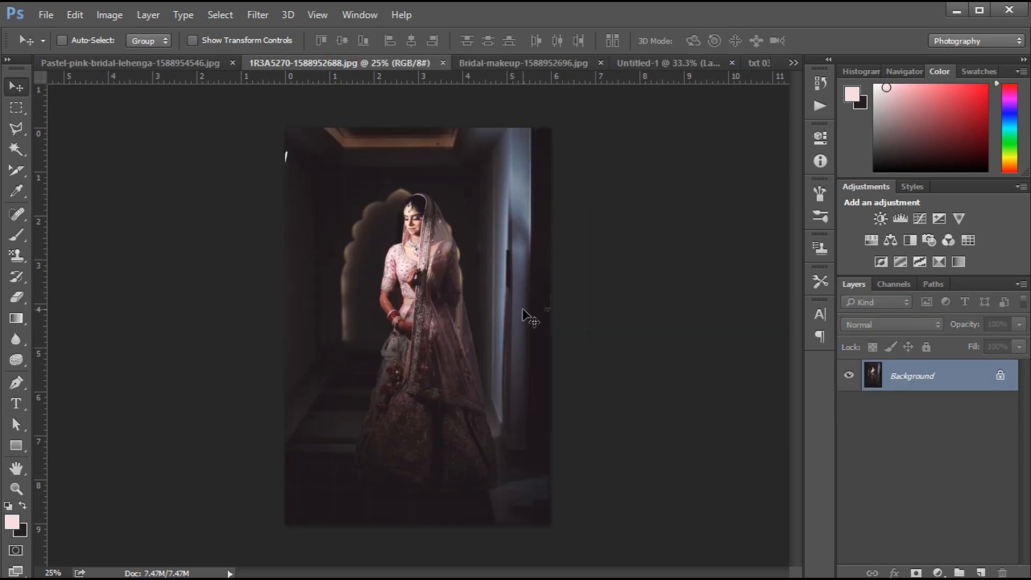
key(ctrl+a)
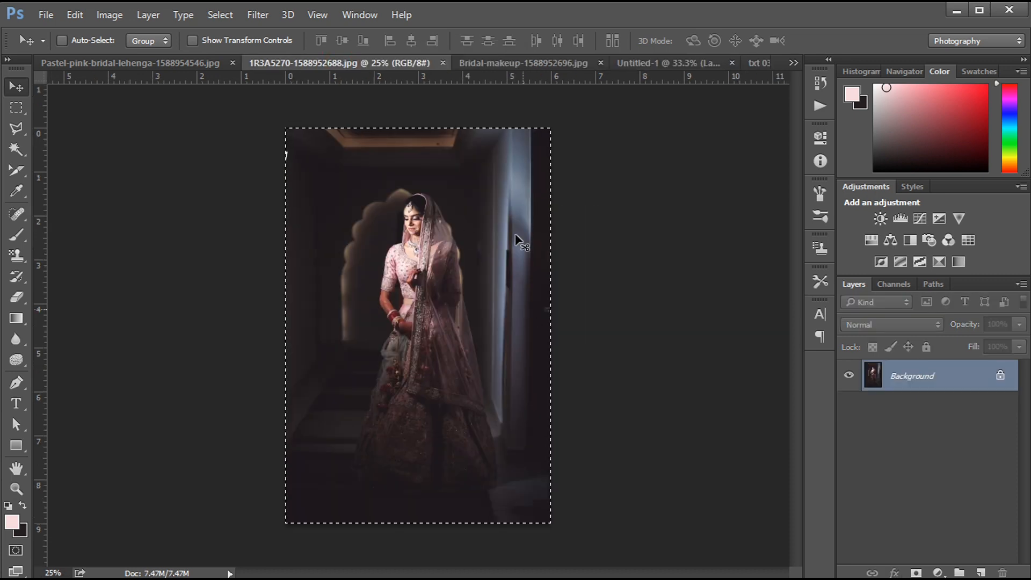
click(661, 63)
key(ctrl+v)
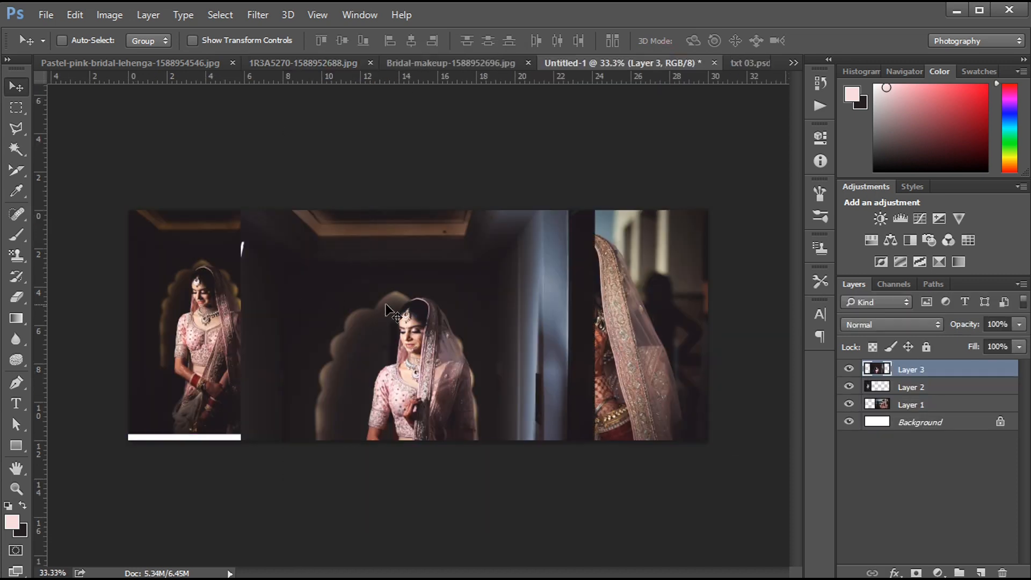
Scale the pasted photo to about 31% and position it over the white gap, overlapping the large portrait's edge
key(ctrl+t)
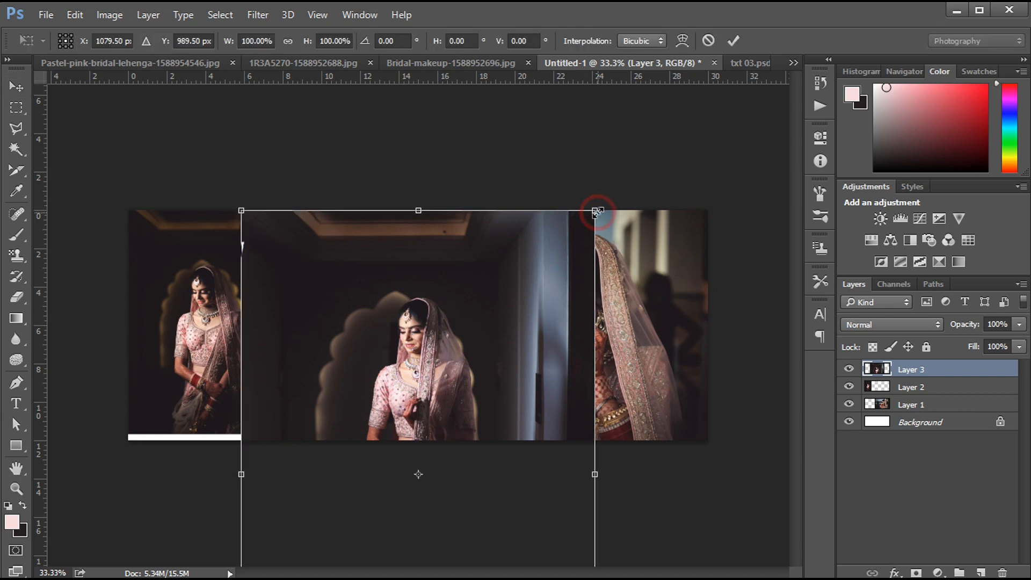
drag(595, 211, 477, 384)
drag(433, 414, 402, 228)
key(Left)
key(Left)
key(Left)
key(Left)
key(Left)
key(Left)
key(Left)
key(Left)
key(Left)
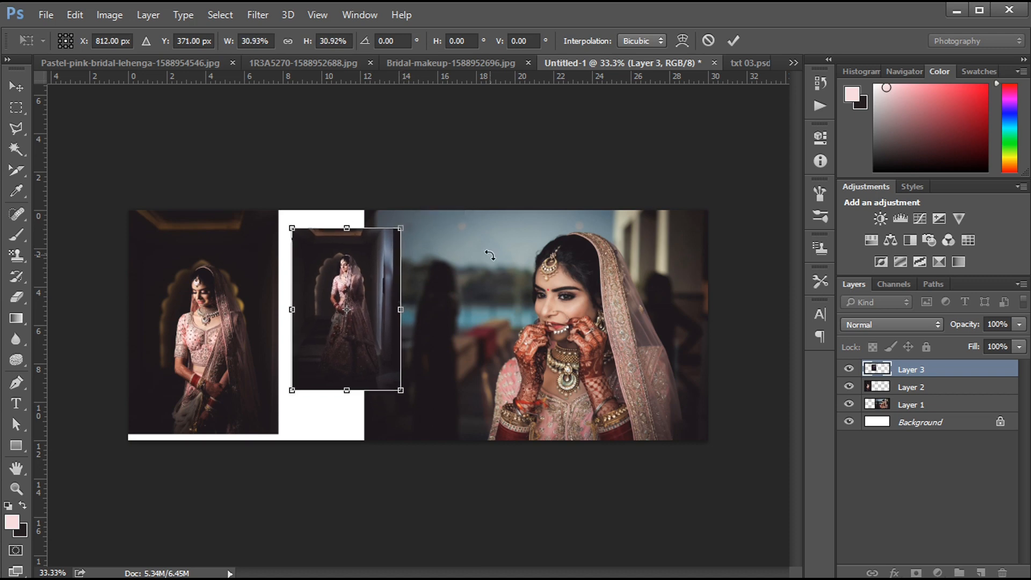
key(Down)
key(Down)
key(Down)
key(Return)
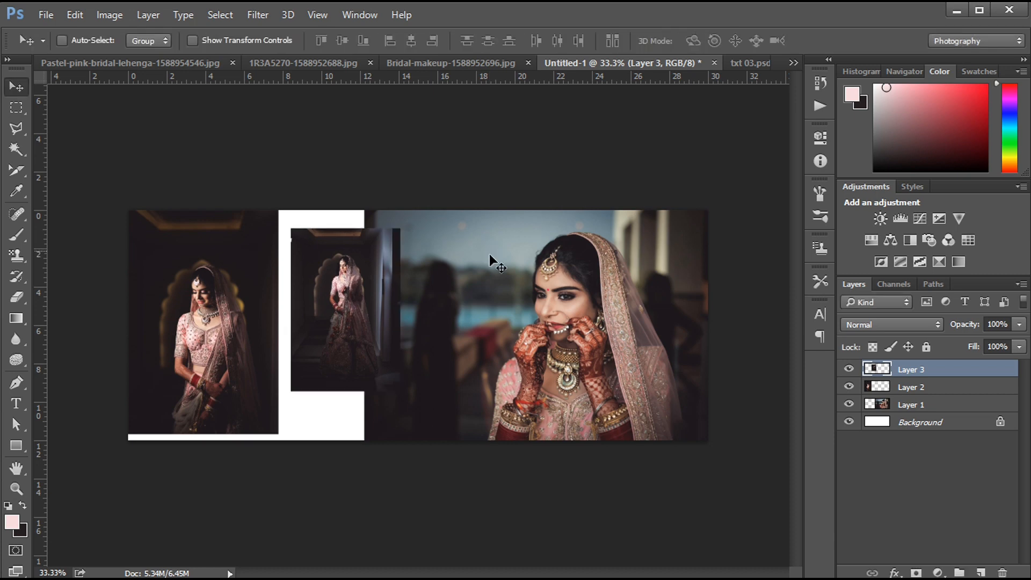
Draw a rectangle of about 408 × 618 px exactly over the small photo and fill it with white
click(12, 452)
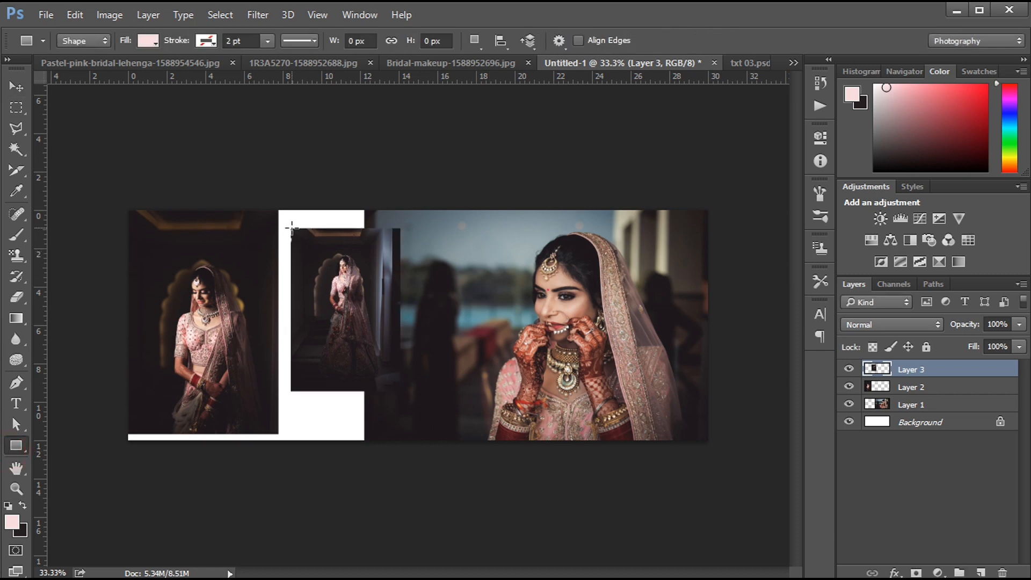
drag(292, 227, 401, 392)
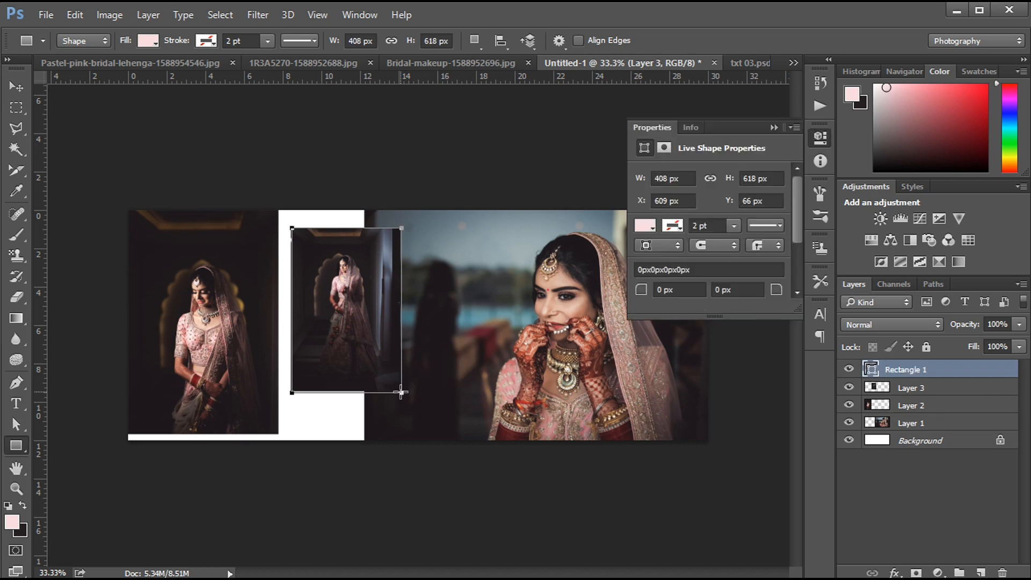
click(644, 225)
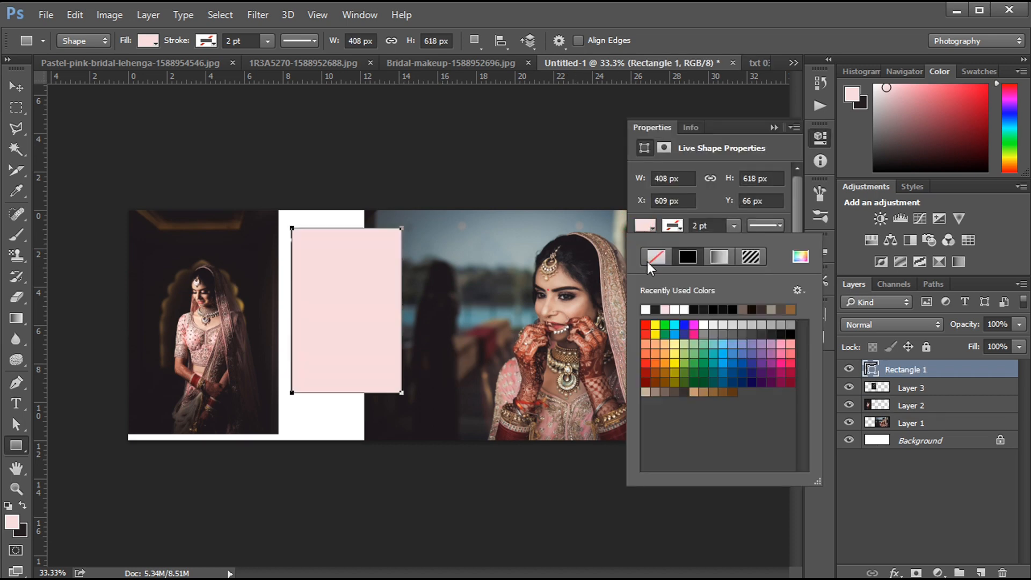
click(649, 311)
Give the rectangle over the small photo a white 20 pt solid stroke
click(674, 229)
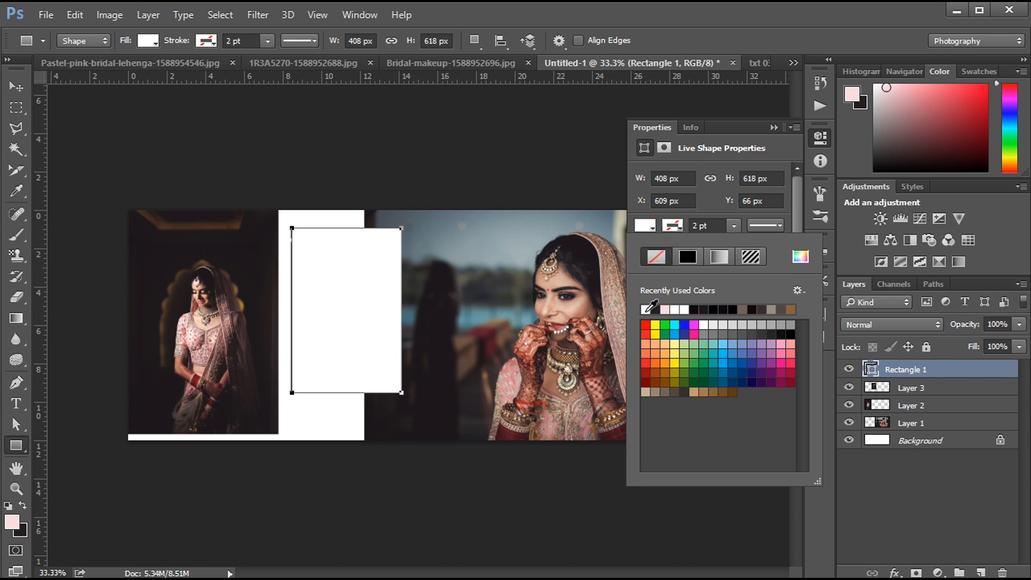
click(646, 310)
click(699, 225)
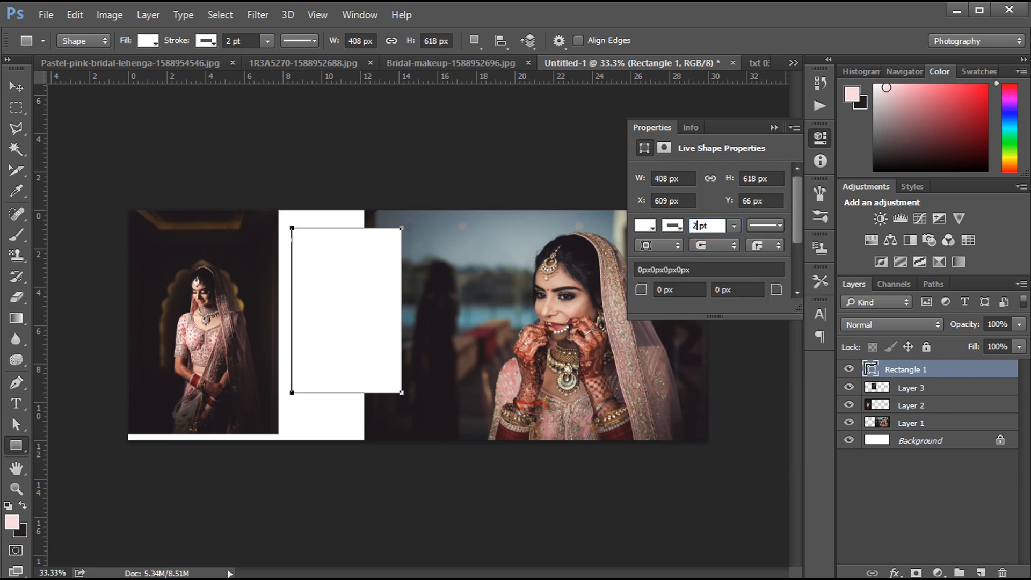
click(771, 227)
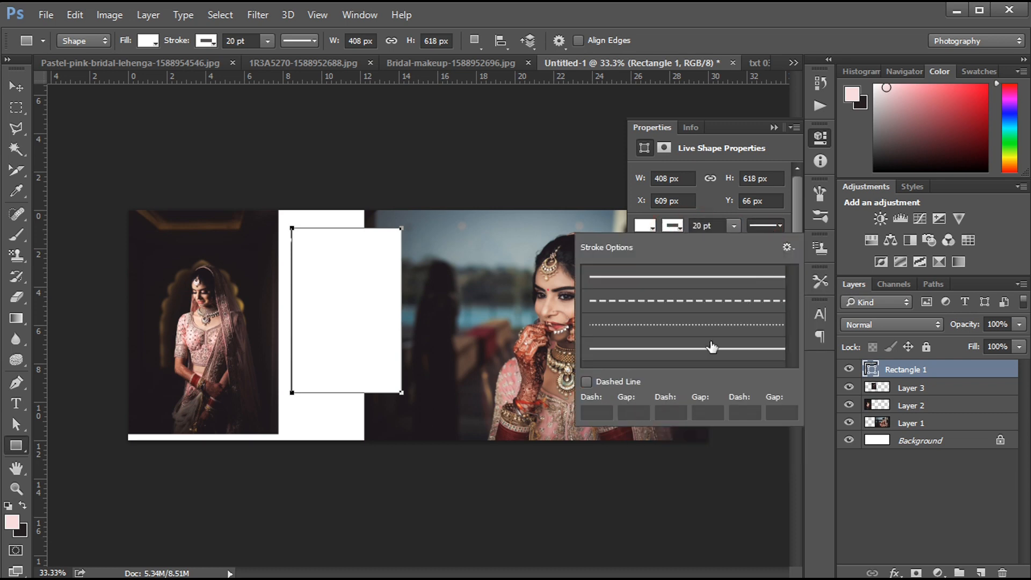
click(703, 349)
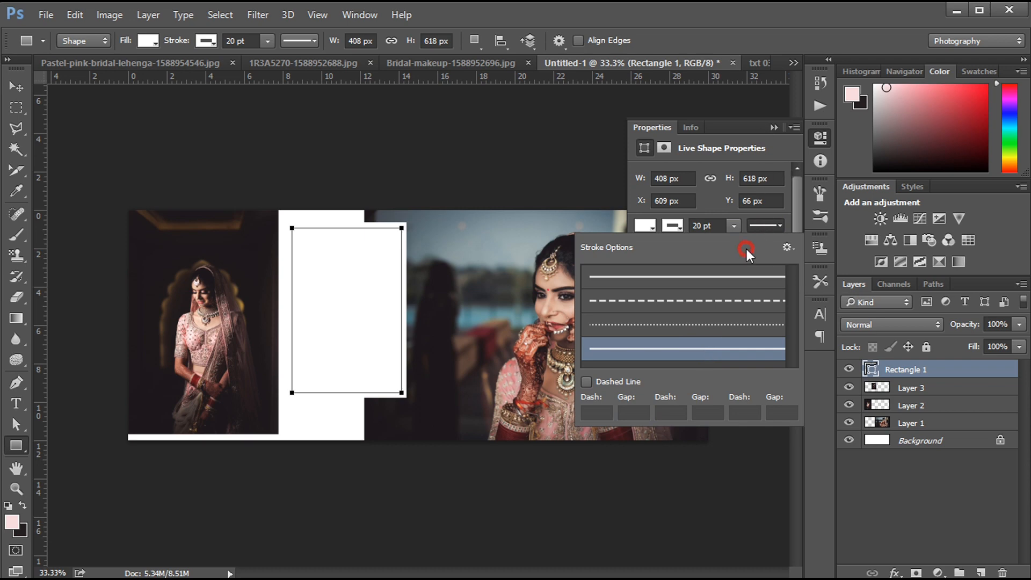
click(774, 127)
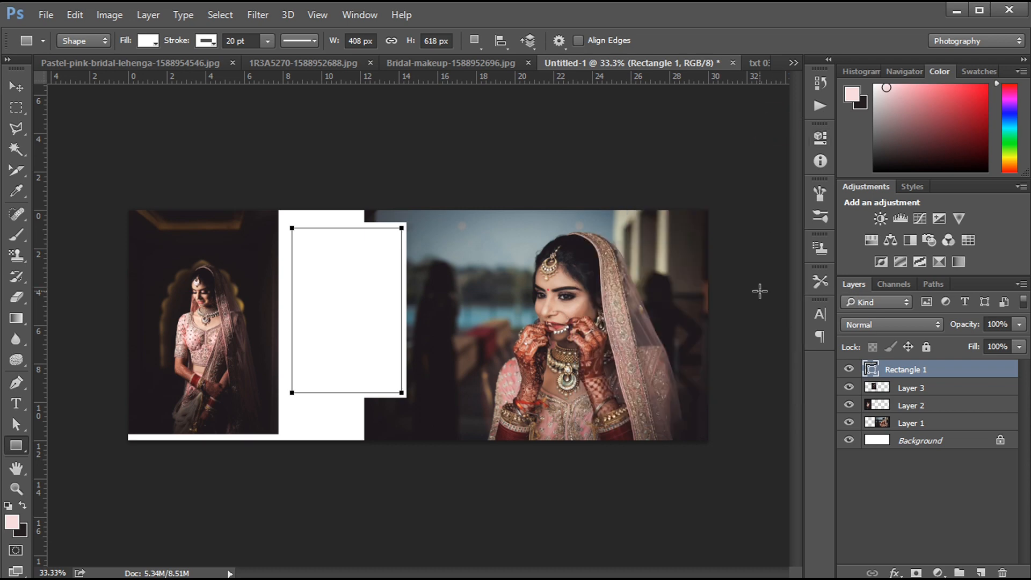
key(Return)
Place Rectangle 1 beneath Layer 3 and clip the Layer 3 photo to the rectangle
drag(903, 376, 903, 400)
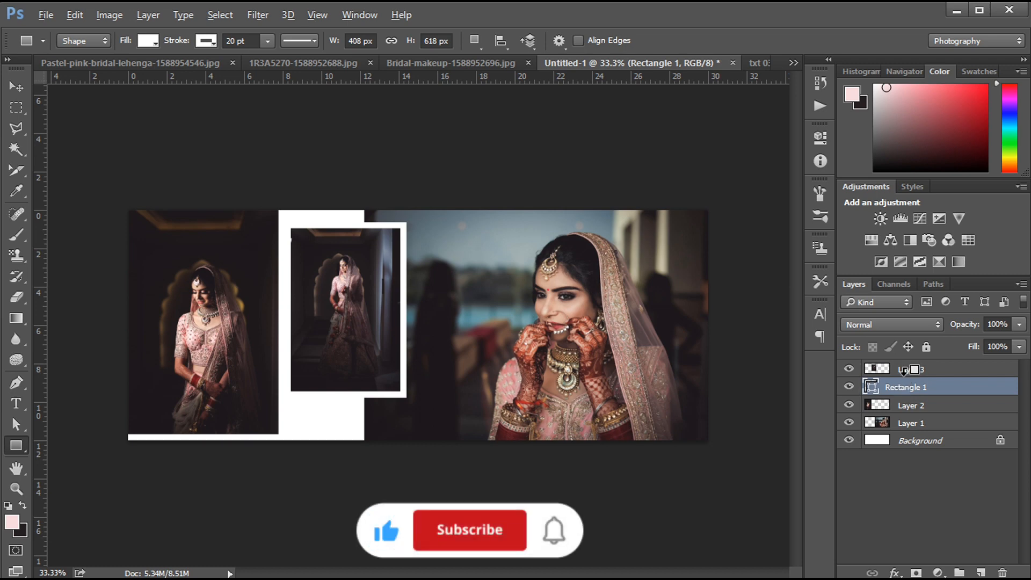
alt+click(908, 378)
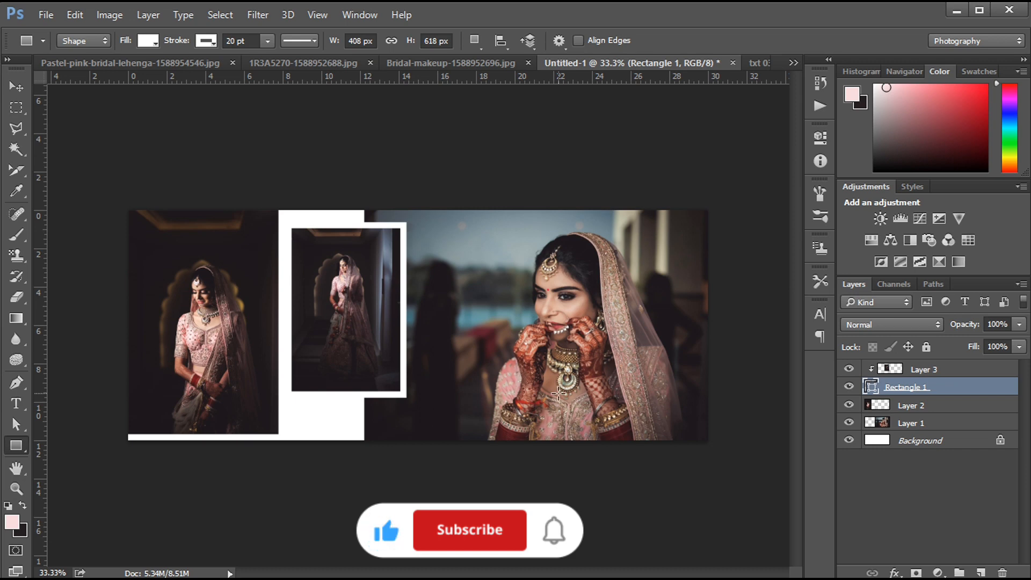
Nudge Layer 3 and Rectangle 1 together slightly right and up, leaving only Layer 3 selected
shift+click(937, 370)
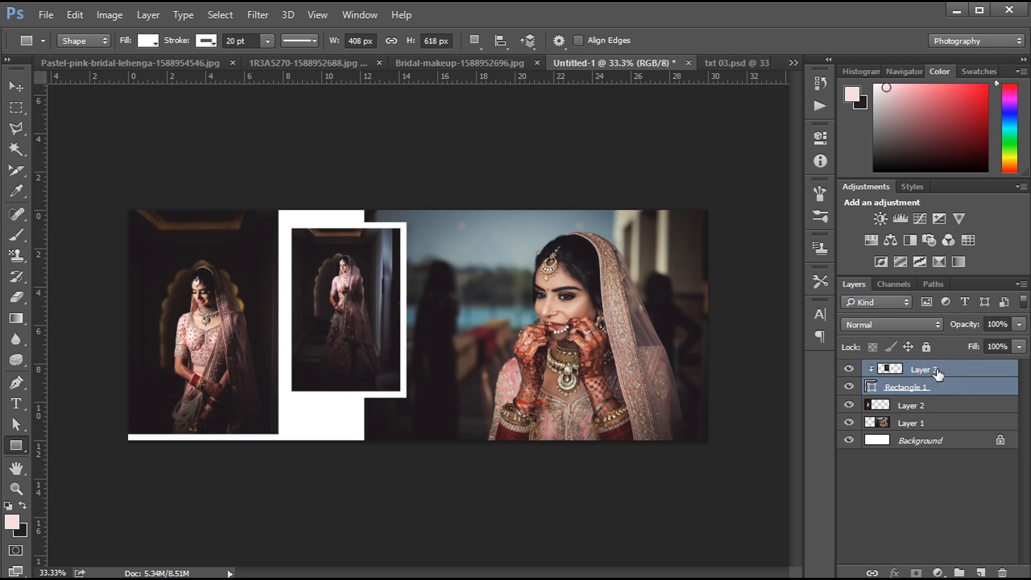
key(v)
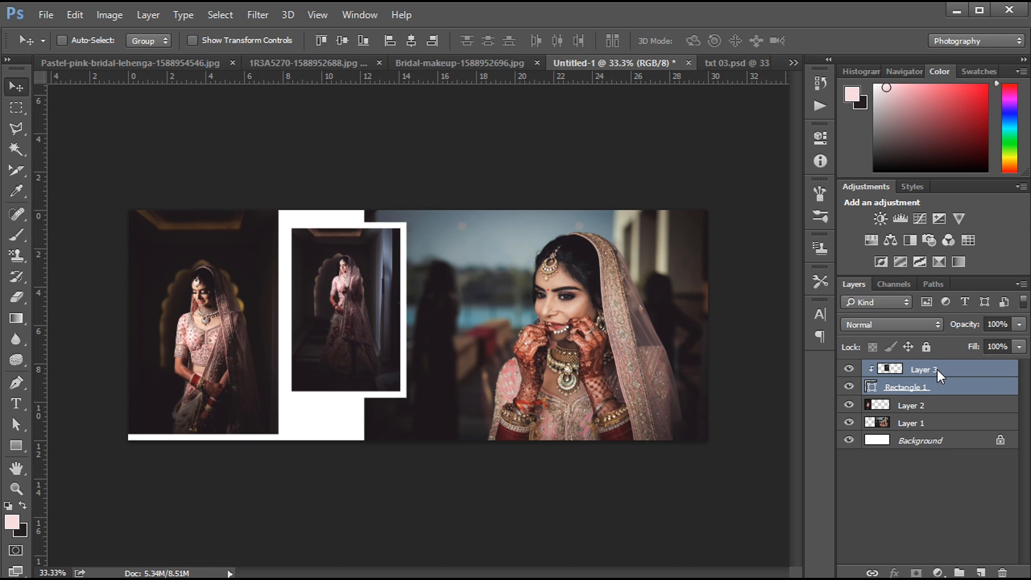
key(shift+Right)
key(shift+Right)
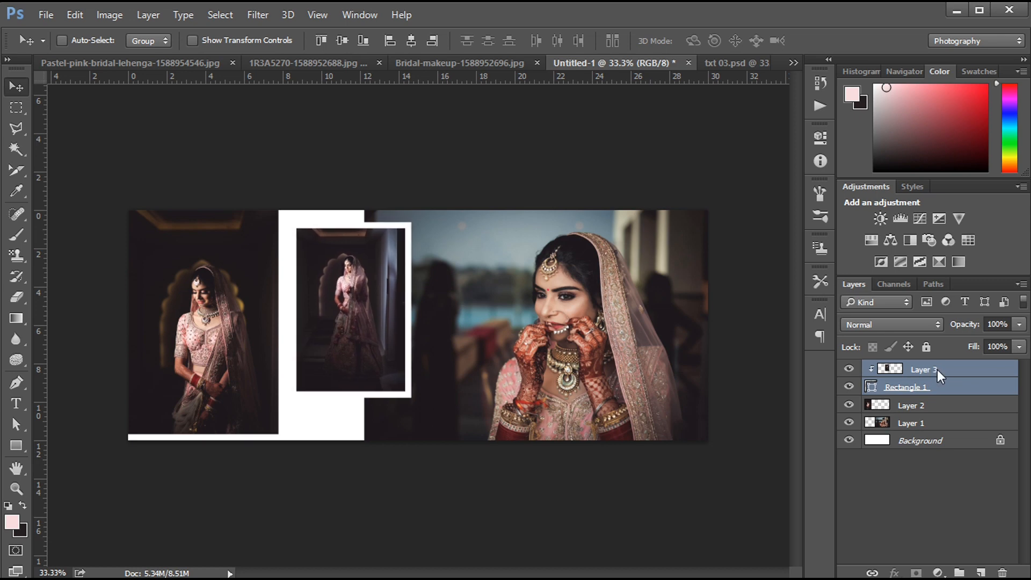
key(shift+Left)
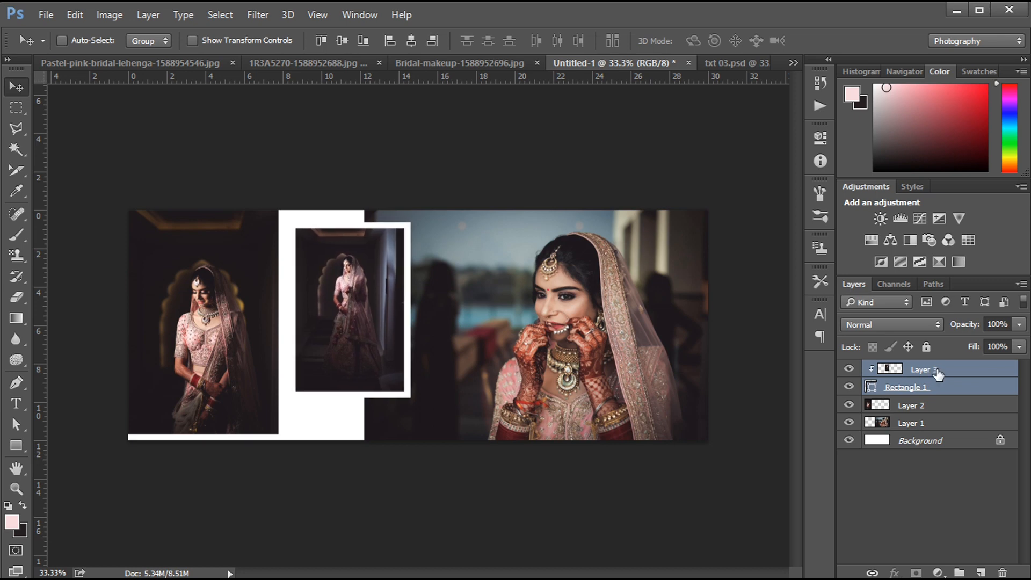
key(shift+Up)
key(shift+Up)
key(shift+Down)
key(shift+Right)
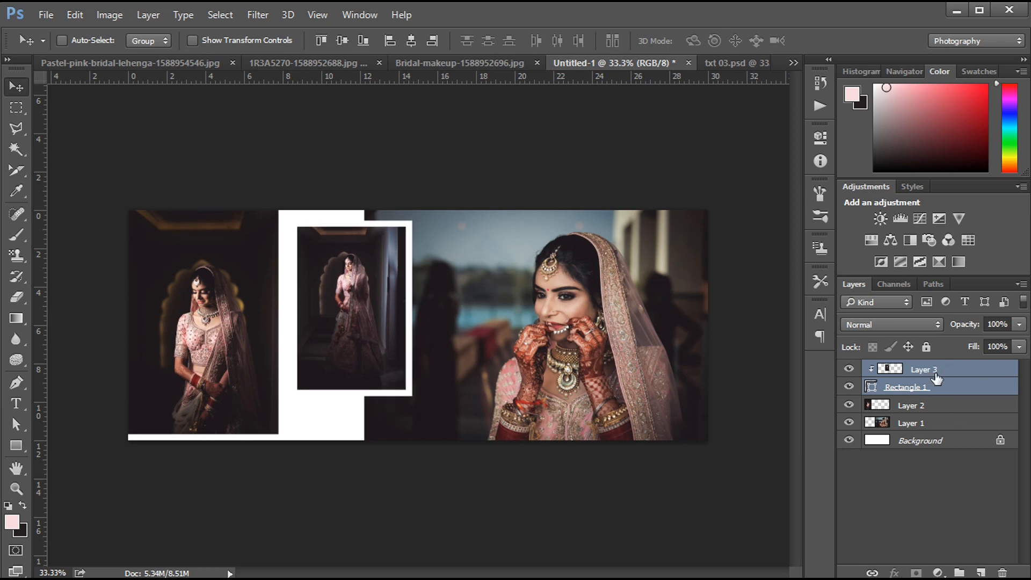
click(923, 369)
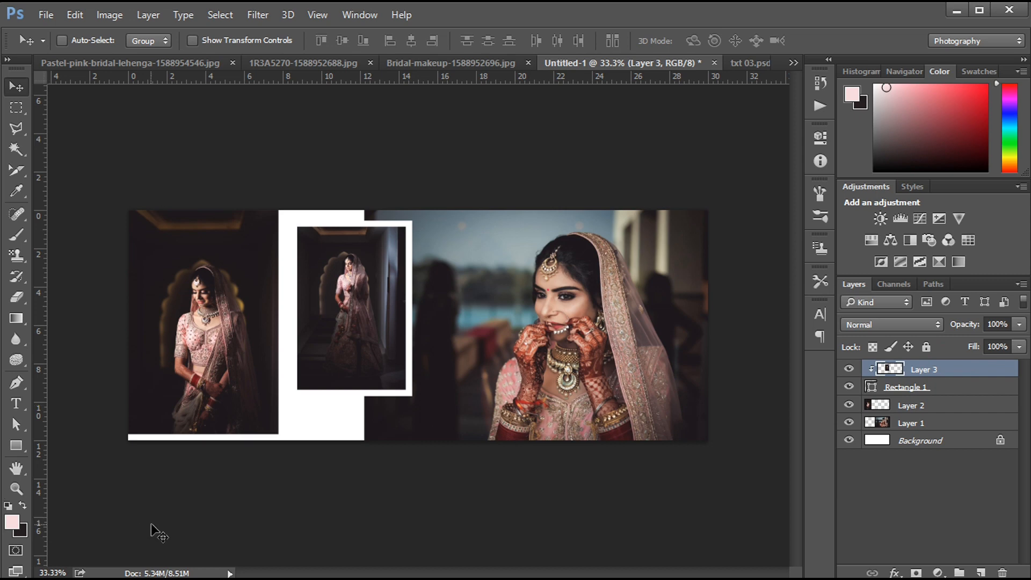
Draw an unfilled rectangle of about 1533 × 801 px directly above Layer 1, spanning the white gap and large portrait
ctrl+click(482, 308)
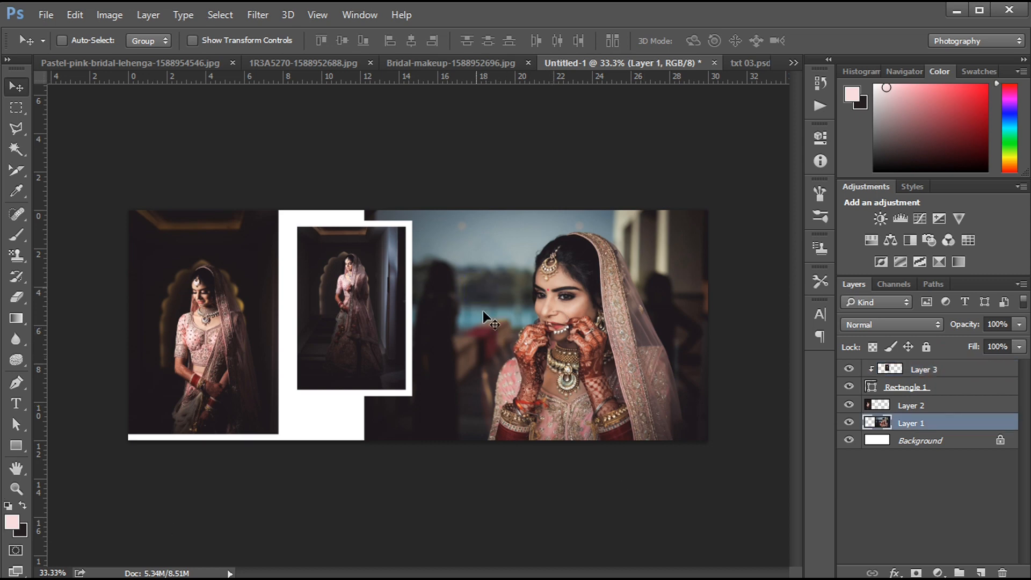
click(17, 446)
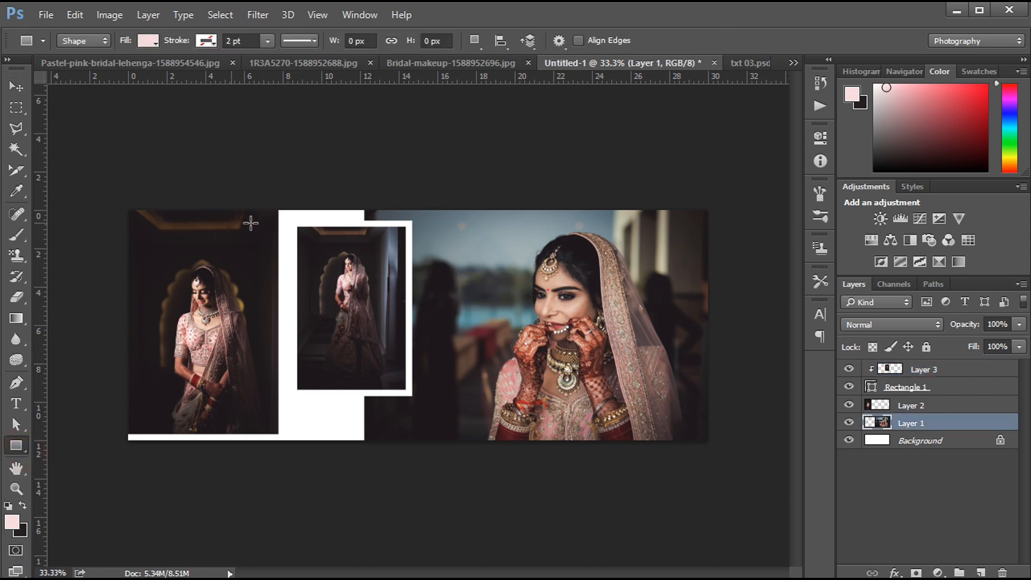
drag(286, 218, 697, 431)
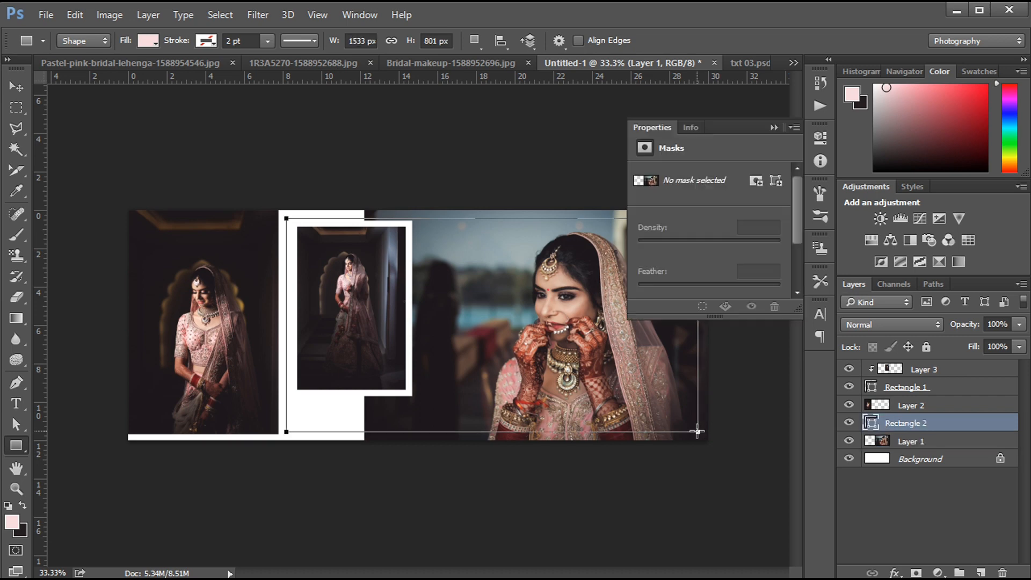
click(645, 226)
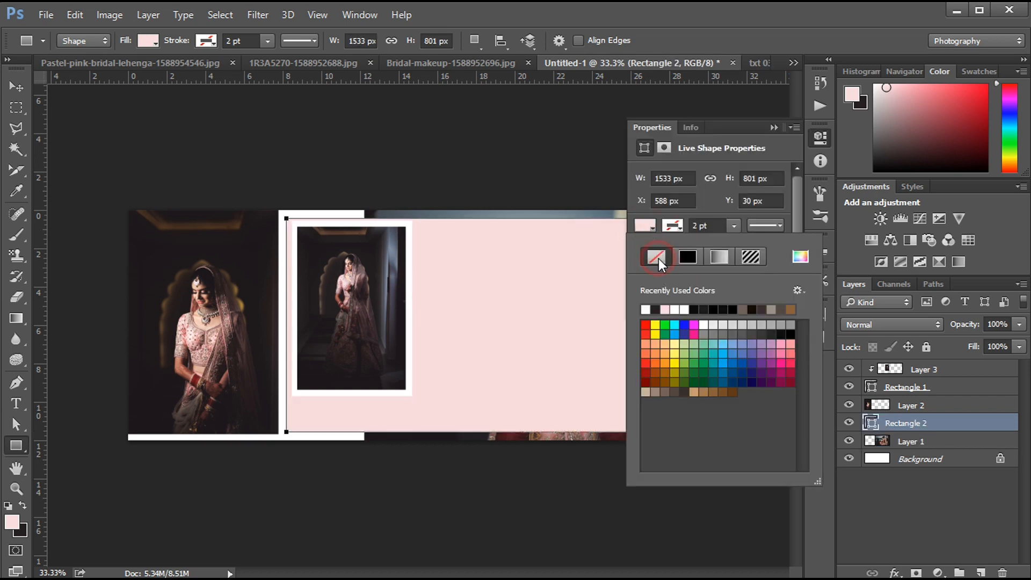
click(657, 258)
Give the large unfilled rectangle a white 3 pt stroke and hide its path outline
click(671, 224)
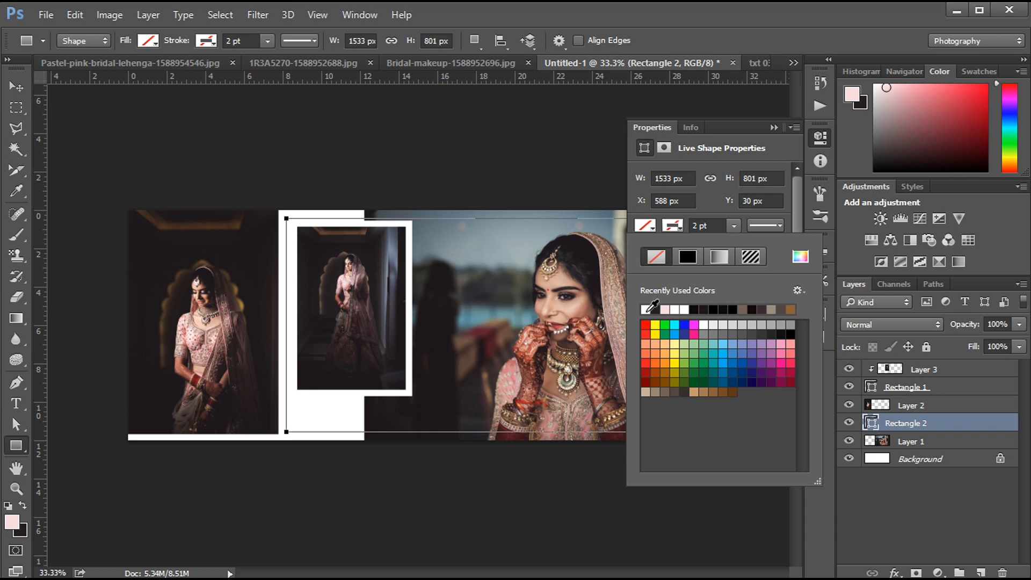
click(688, 257)
click(693, 226)
click(691, 226)
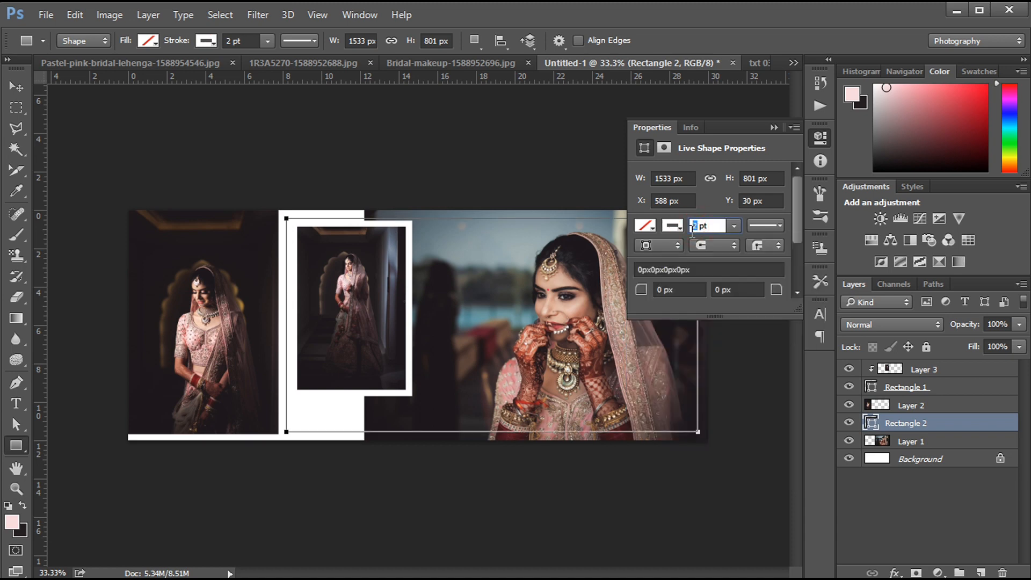
text(3)
key(Return)
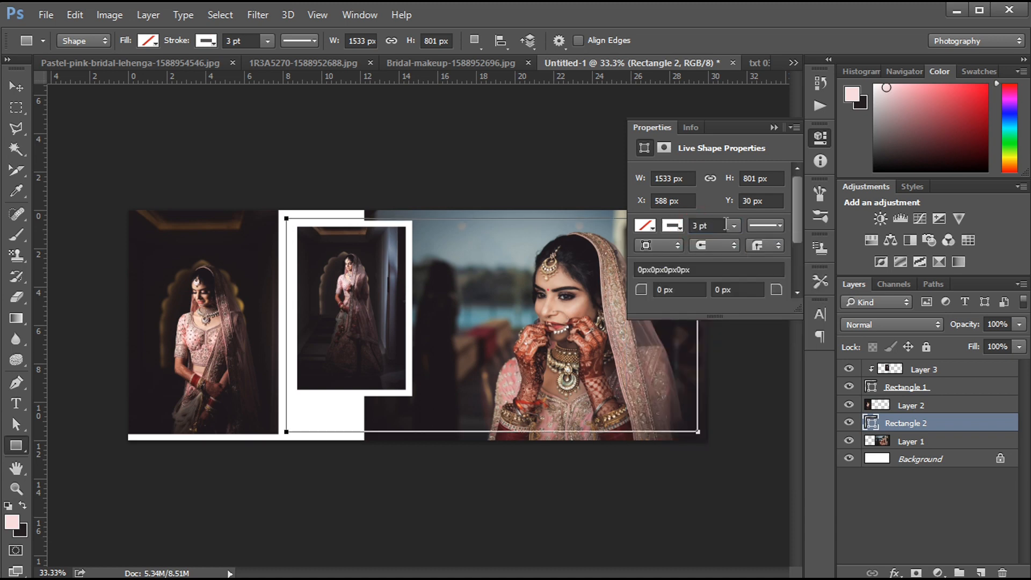
click(774, 127)
key(ctrl+h)
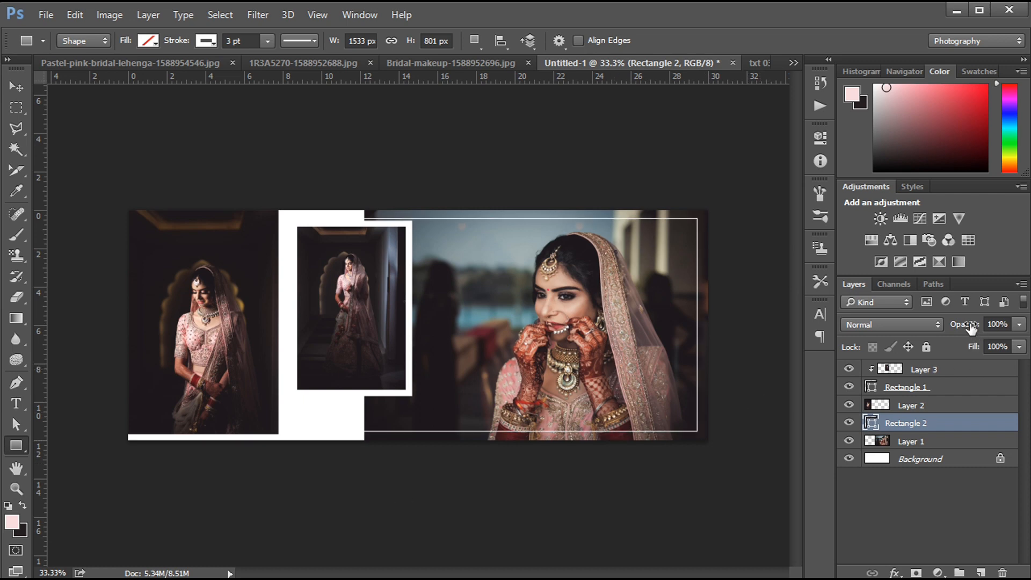
Set the blend mode of Rectangle 2 to Soft Light
click(932, 327)
click(869, 171)
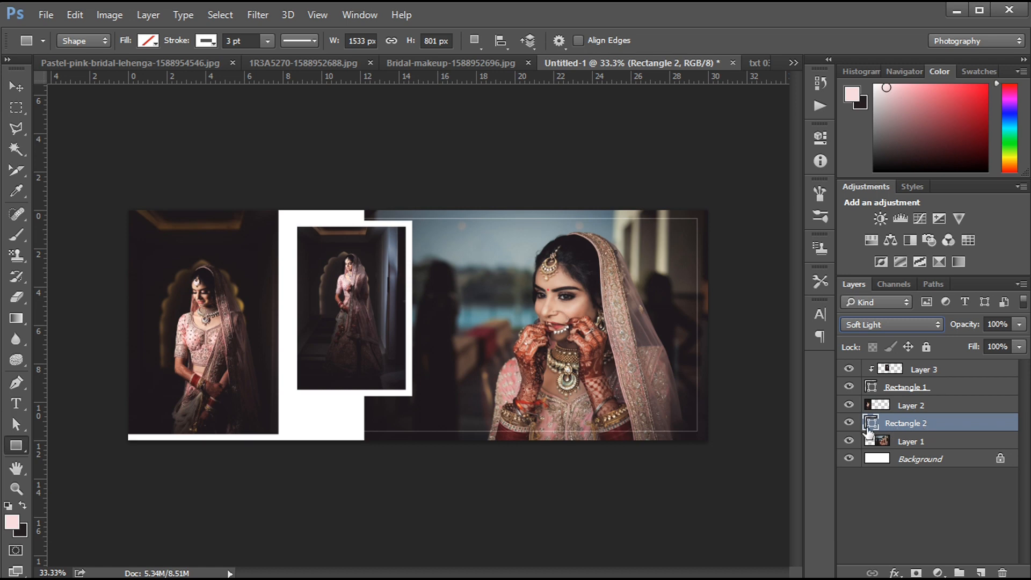
Nudge Layer 3 and Rectangle 1 together slightly up toward the thin frame line, leaving only Layer 3 selected
click(939, 370)
shift+click(926, 392)
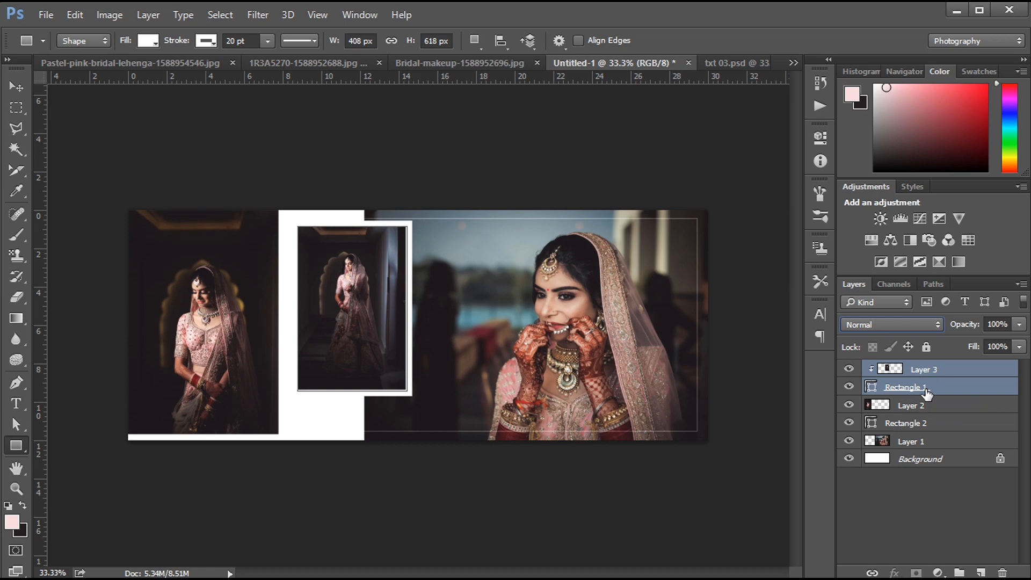
key(v)
key(Up)
key(Up)
key(Up)
key(Up)
key(Up)
key(Up)
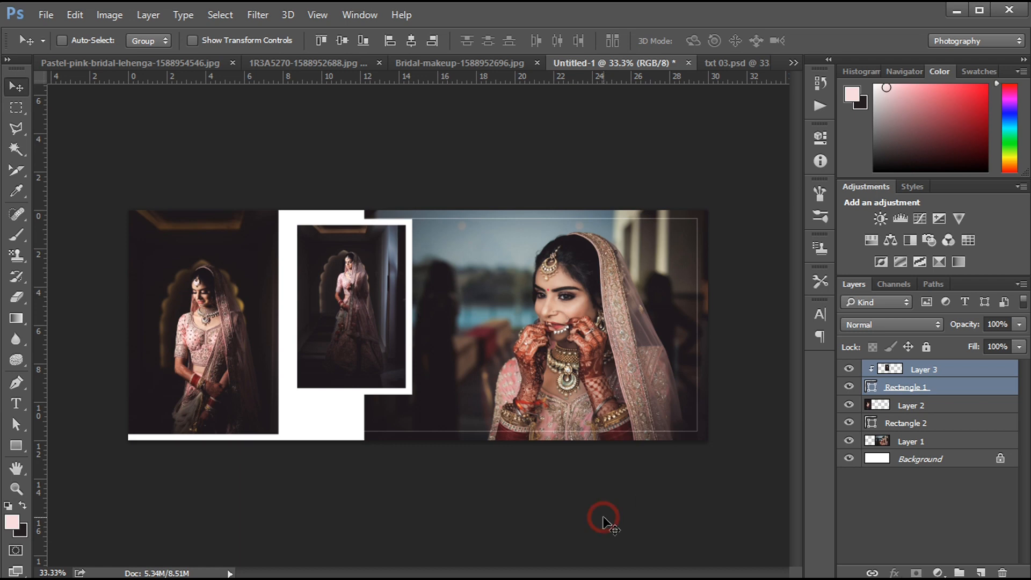
click(953, 374)
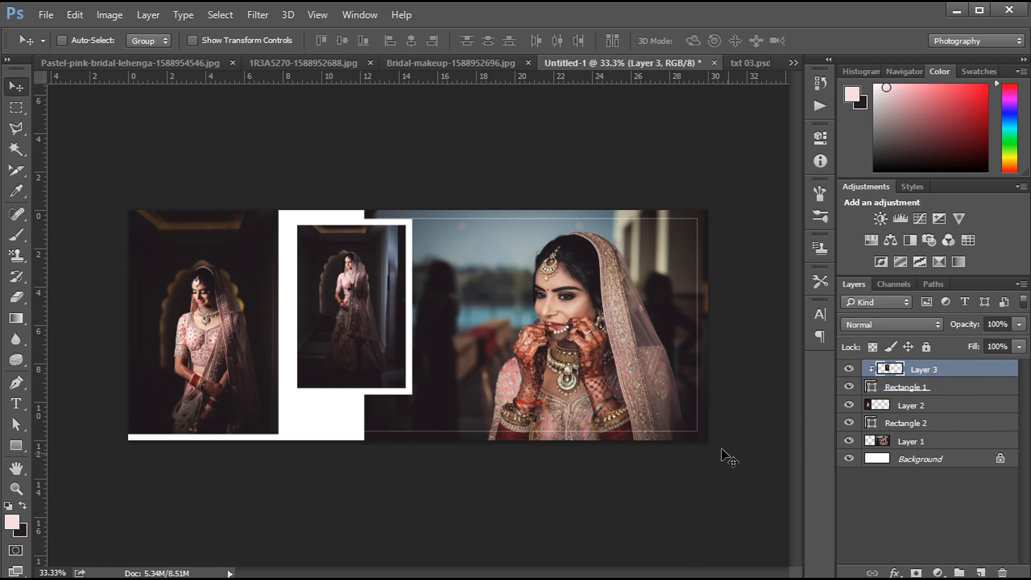
Close the Bridal-makeup photo document, saving its changes
click(527, 62)
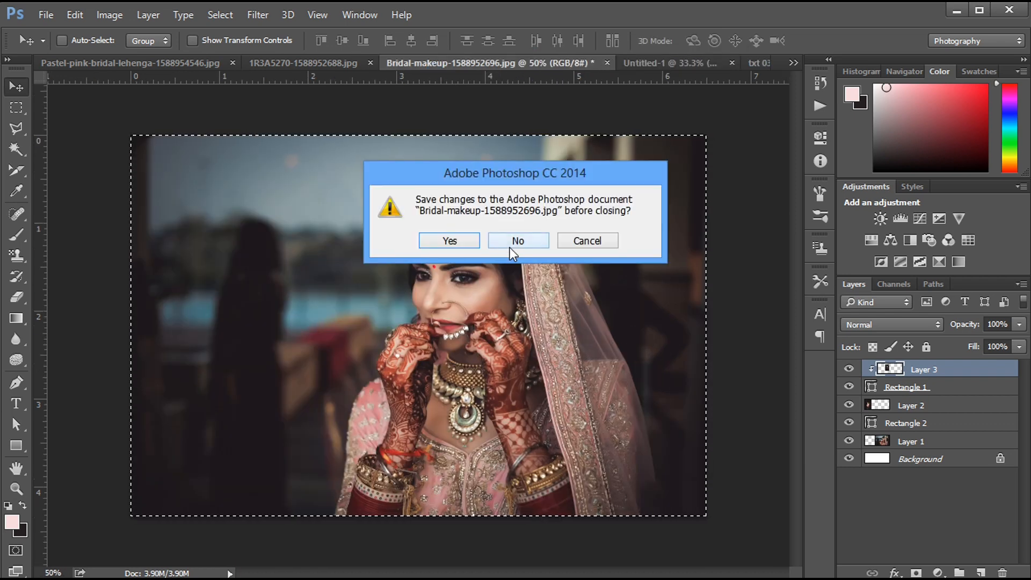
click(455, 241)
click(631, 152)
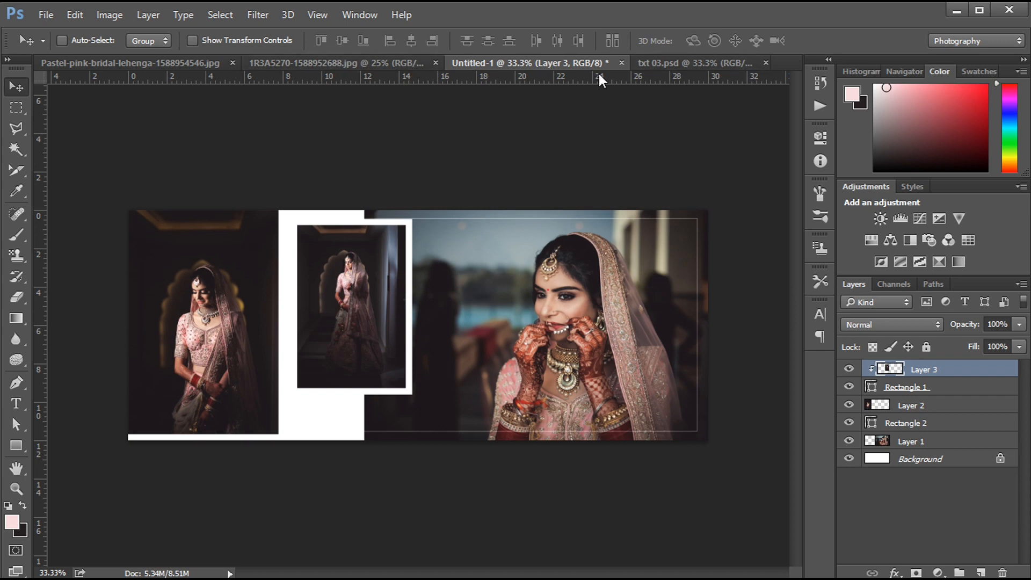
Copy the title with the word bride and the bride's name from txt 03.psd to the white strip above the inset photo
click(674, 62)
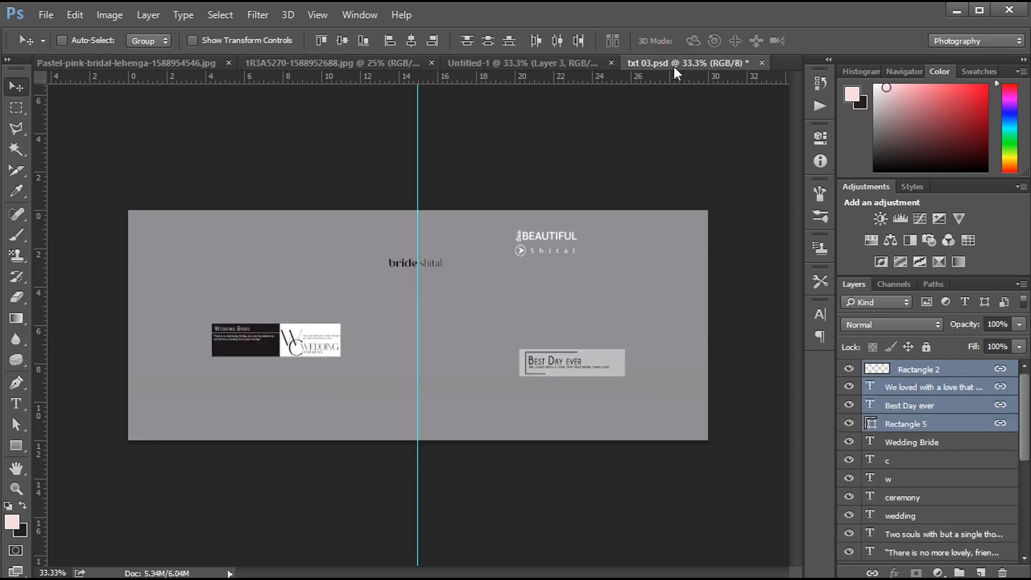
ctrl+click(402, 264)
drag(401, 263, 319, 215)
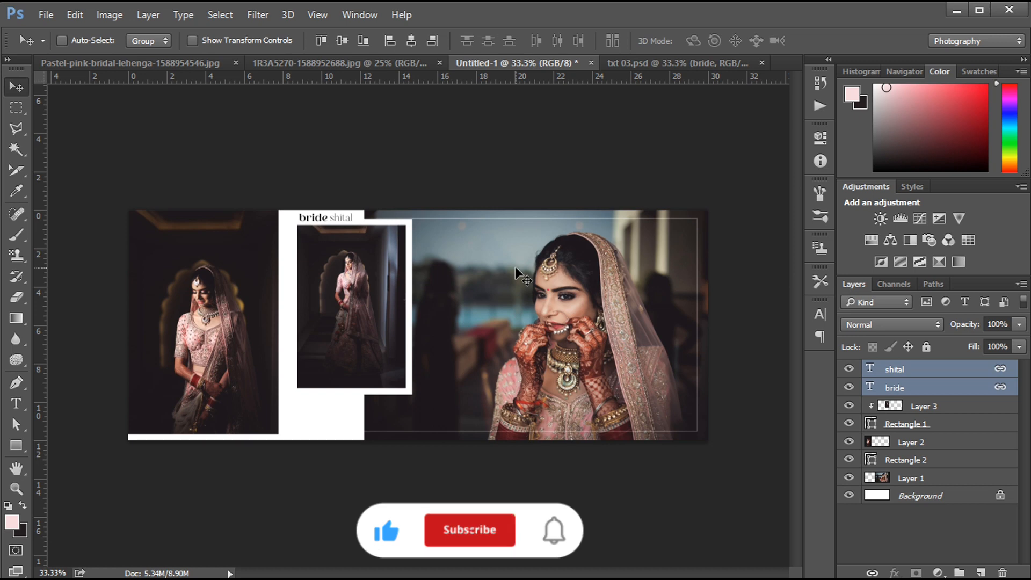
Copy the linked Best Day ever text block from txt 03.psd to the upper-left corner of the large portrait
click(675, 63)
ctrl+click(538, 362)
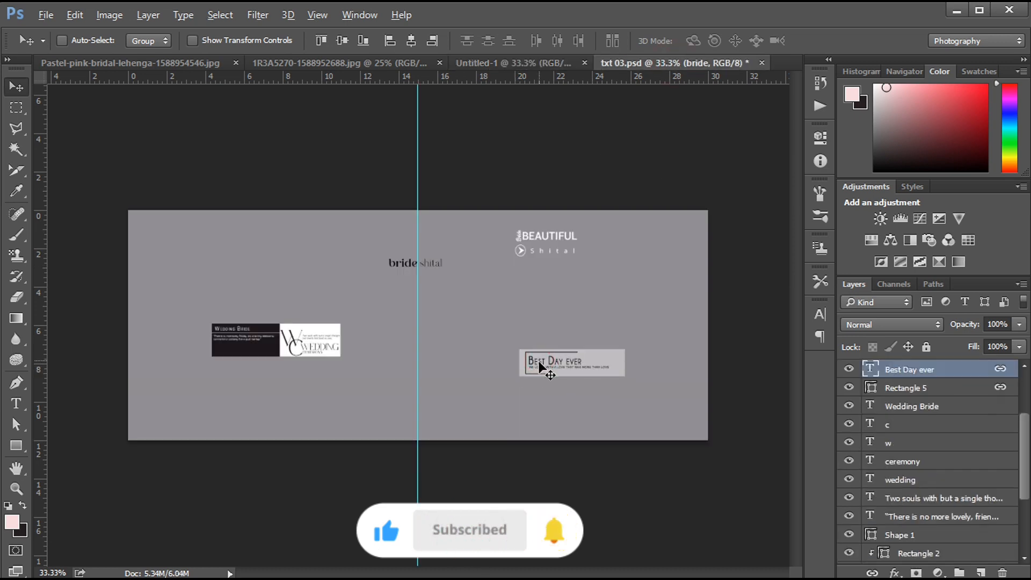
drag(538, 362, 442, 234)
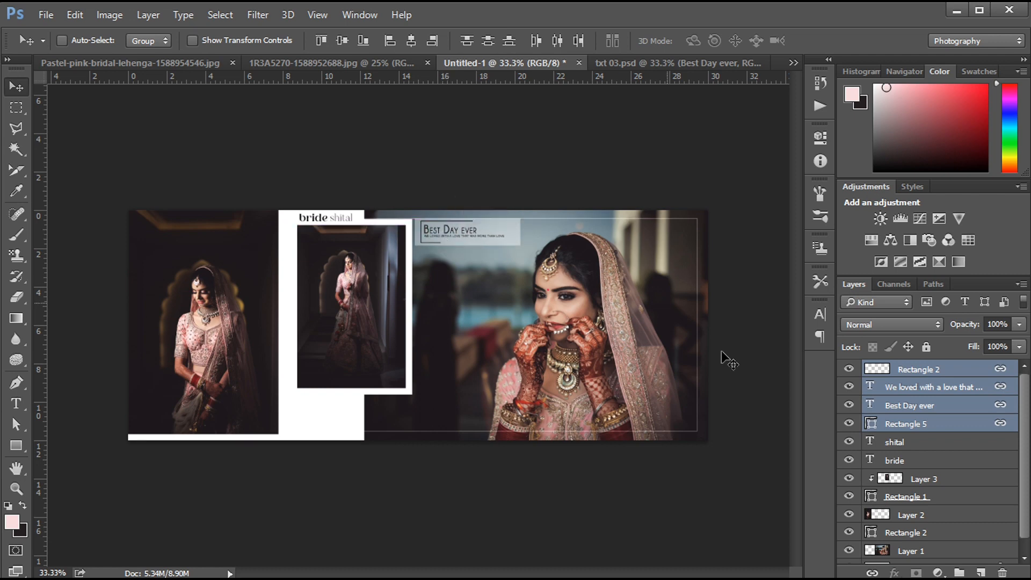
Nudge the Best Day ever block slightly left and down inside the corner of the thin frame line
key(Left)
key(Left)
key(Left)
key(Left)
key(Left)
key(Left)
key(Left)
key(Left)
key(Left)
key(Down)
key(Down)
key(Down)
key(Down)
key(Down)
key(Down)
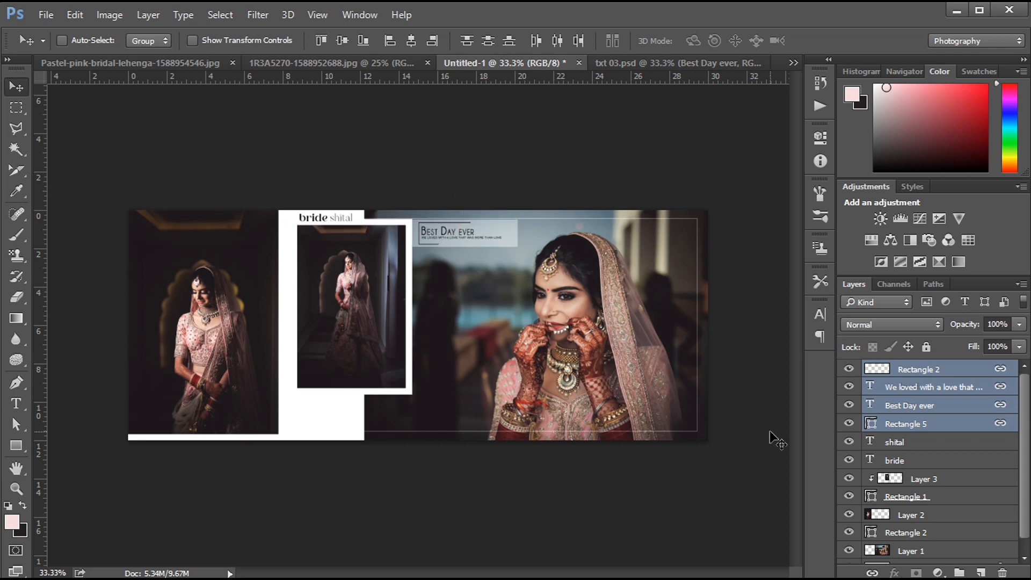
Copy the linked BEAUTIFUL title group from txt 03.psd to the upper-left corner of the left portrait and nudge it up
click(666, 62)
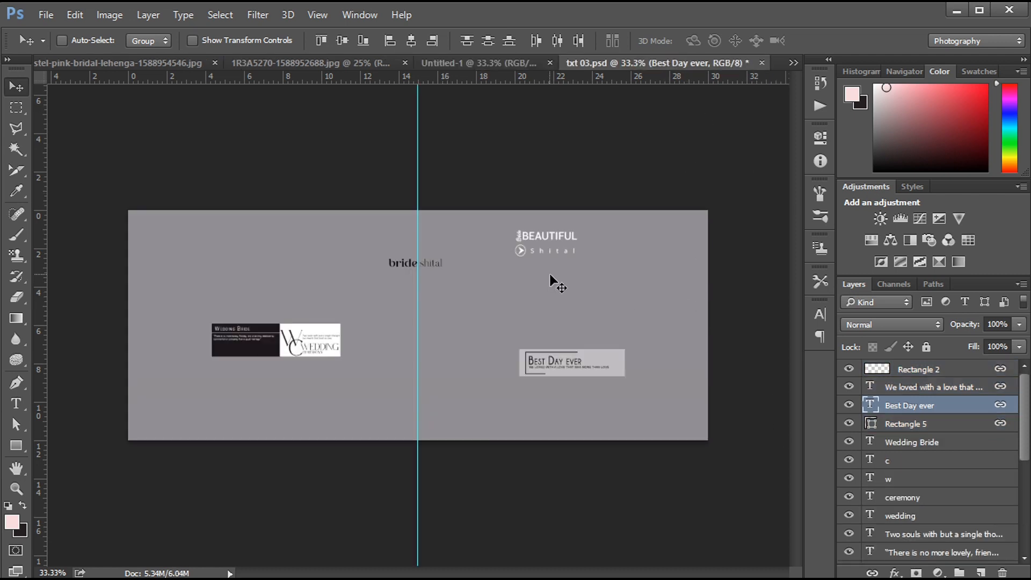
ctrl+click(543, 235)
drag(536, 240, 171, 230)
key(Up)
key(Up)
key(Up)
key(Up)
key(Up)
key(Up)
key(Up)
key(Up)
key(Up)
key(Up)
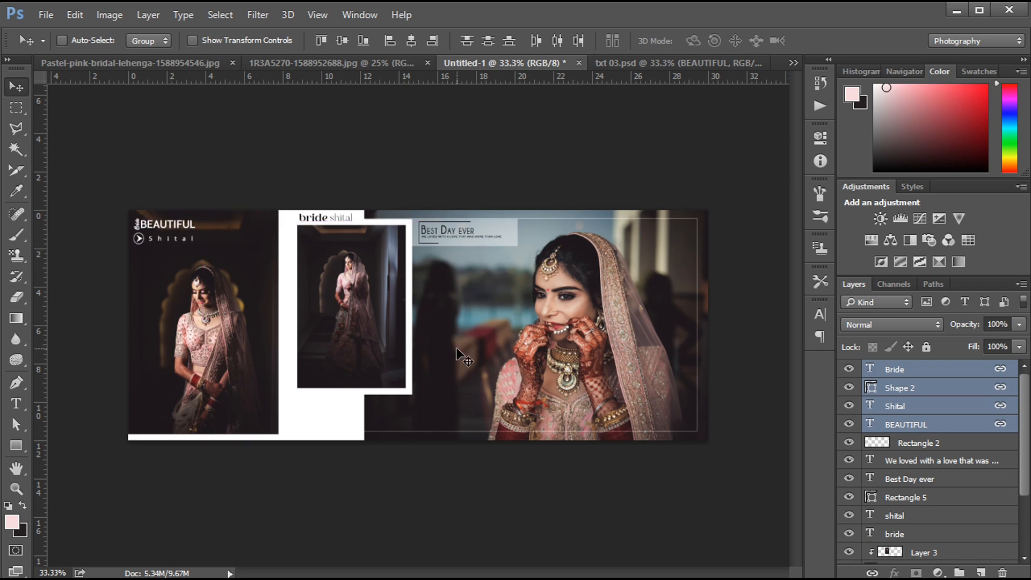
Scale the BEAUTIFUL title group down to about 82%
key(ctrl+t)
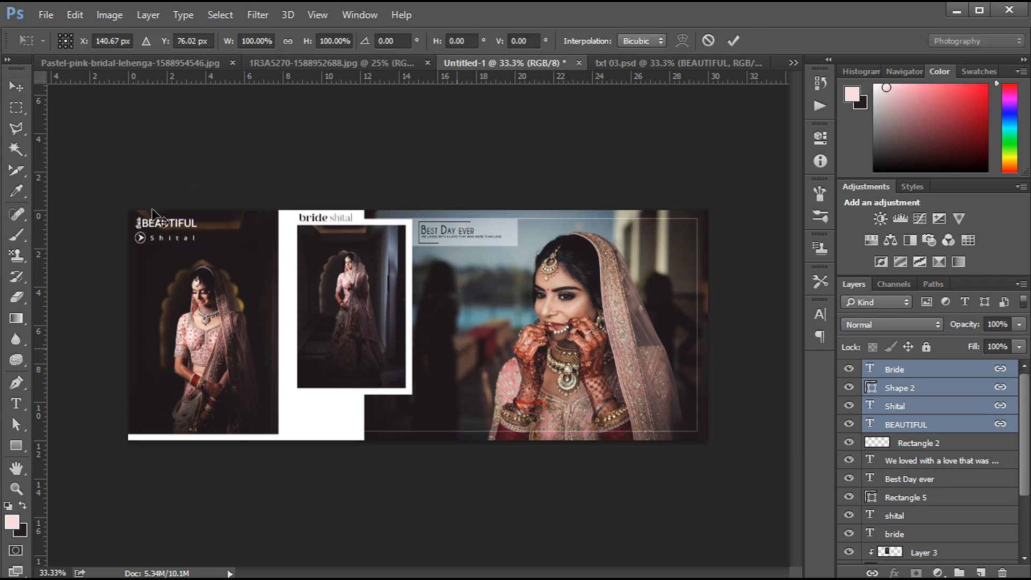
drag(197, 214, 192, 218)
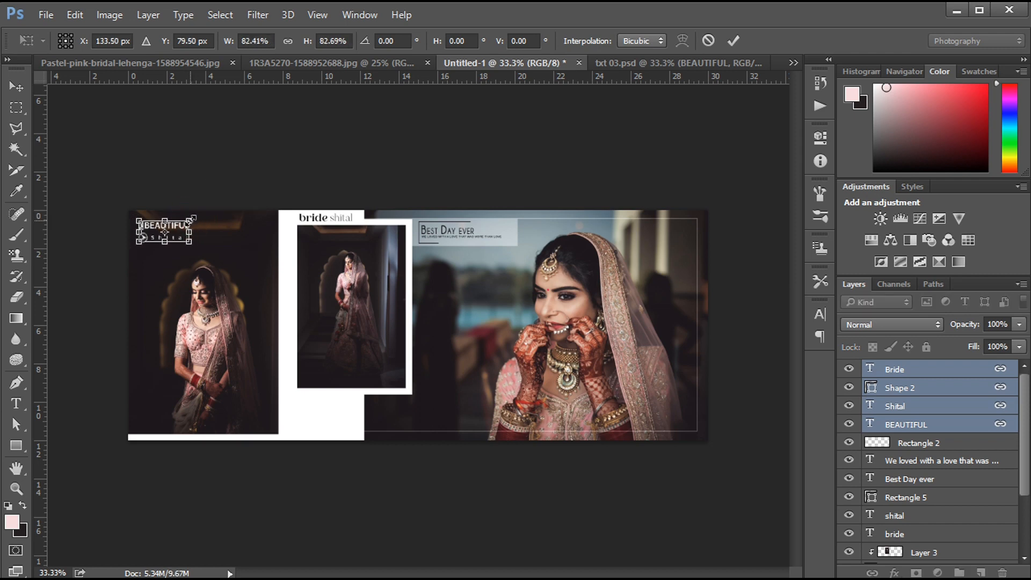
key(Return)
Nudge the BEAUTIFUL title group up and slightly left toward the corner of the left portrait
key(Up)
key(Up)
key(Up)
key(Up)
key(Up)
key(Up)
key(Up)
key(Up)
key(Up)
key(Up)
key(Up)
key(Up)
key(Up)
key(Up)
key(Up)
key(Up)
key(Up)
key(Up)
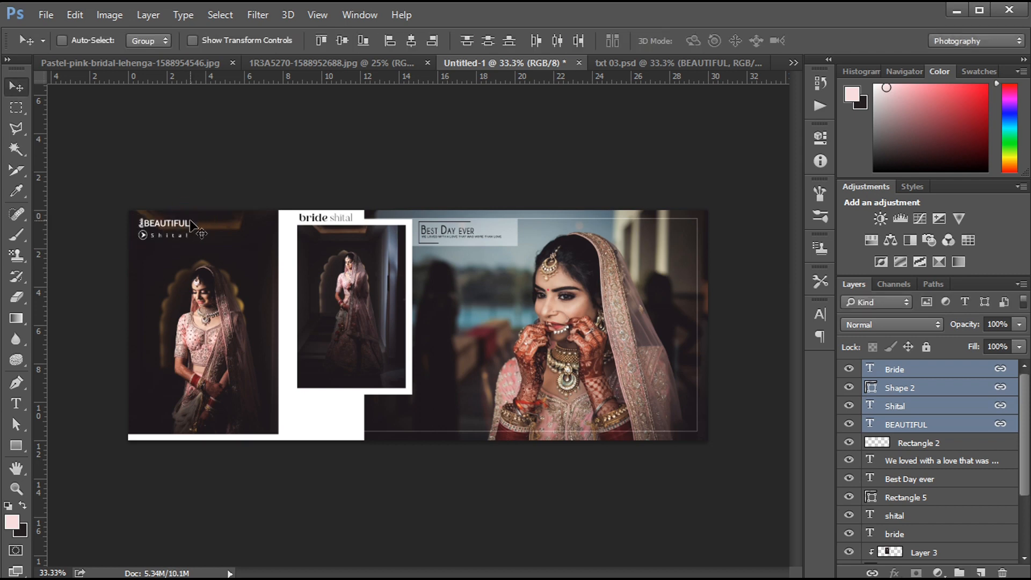
key(Left)
key(Left)
key(Left)
key(Left)
key(Left)
key(Left)
key(Left)
key(Left)
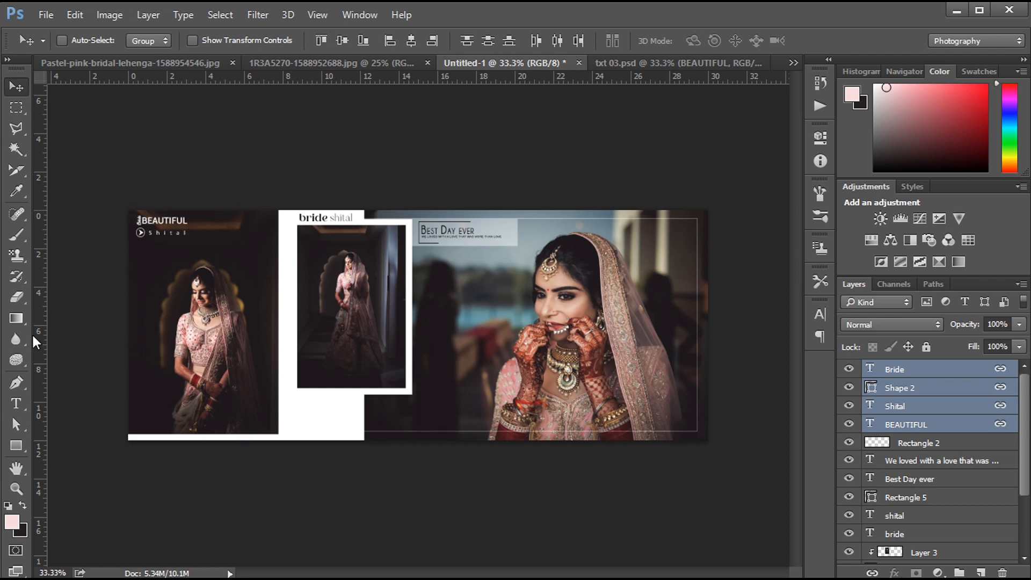
Draw a rectangle of about 261 × 117 px behind the BEAUTIFUL title in the spread's upper-left corner
click(25, 443)
click(913, 444)
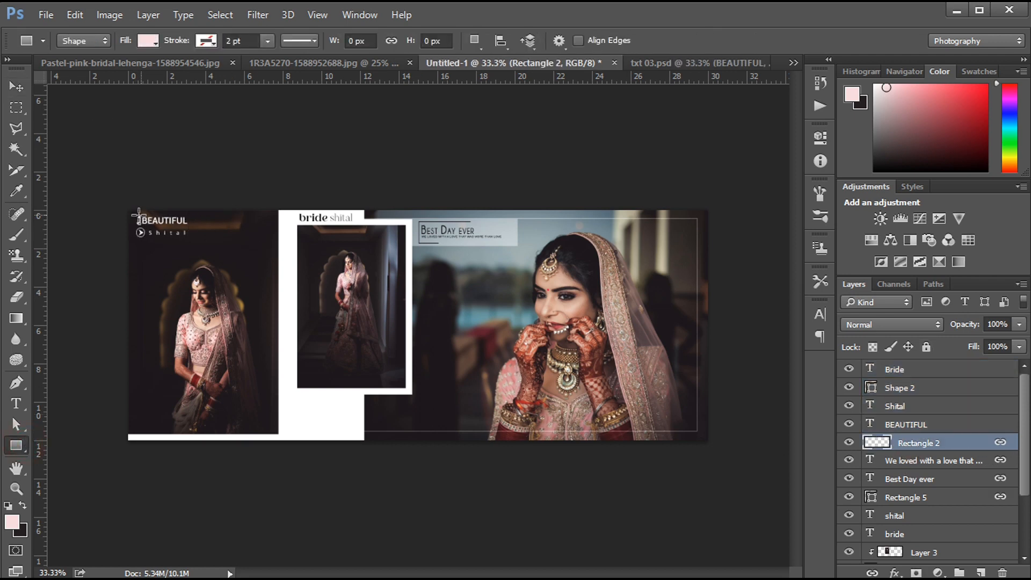
drag(129, 210, 199, 241)
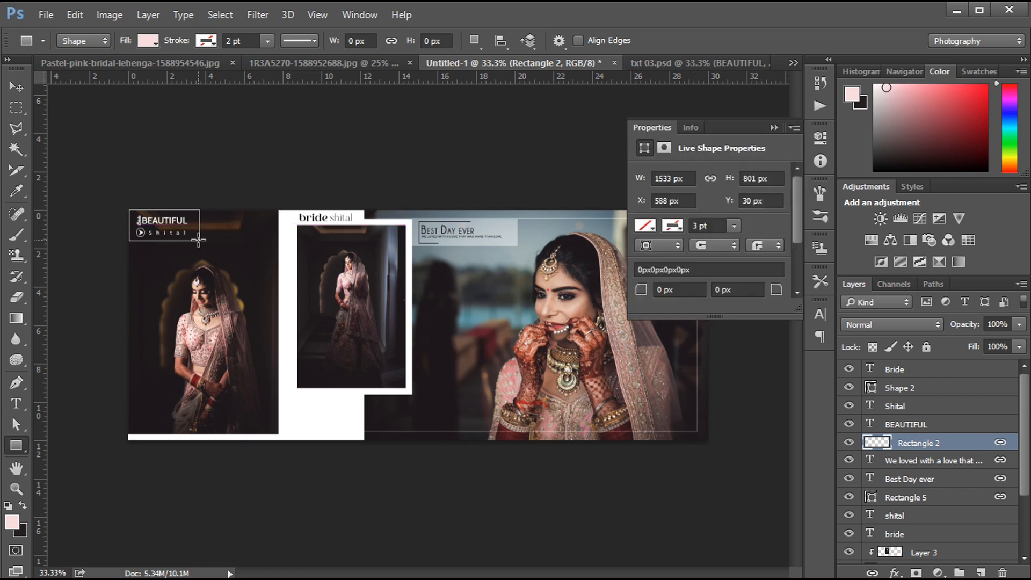
Set the fill of the rectangle behind the BEAUTIFUL title to white
click(644, 225)
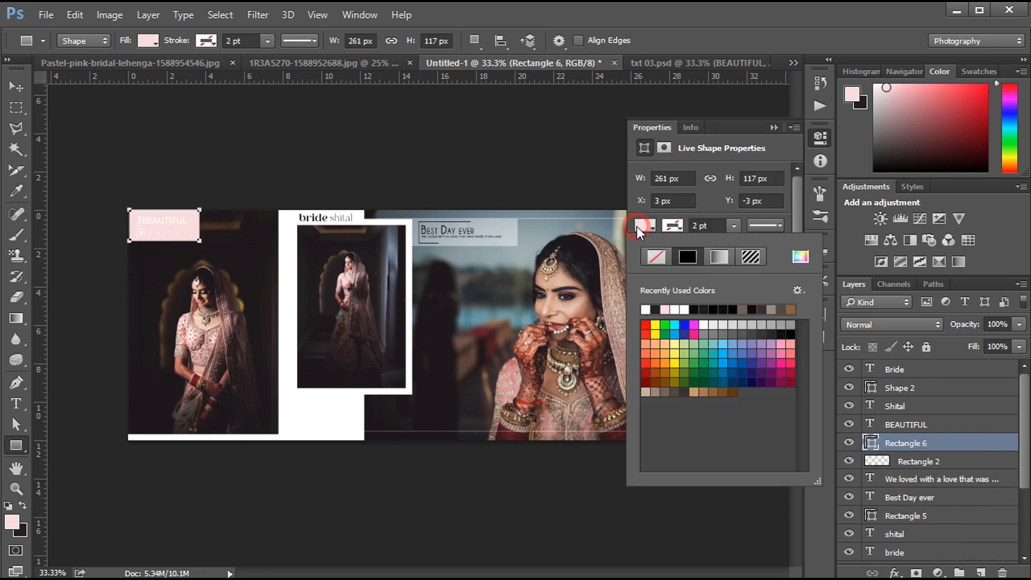
click(646, 310)
click(769, 128)
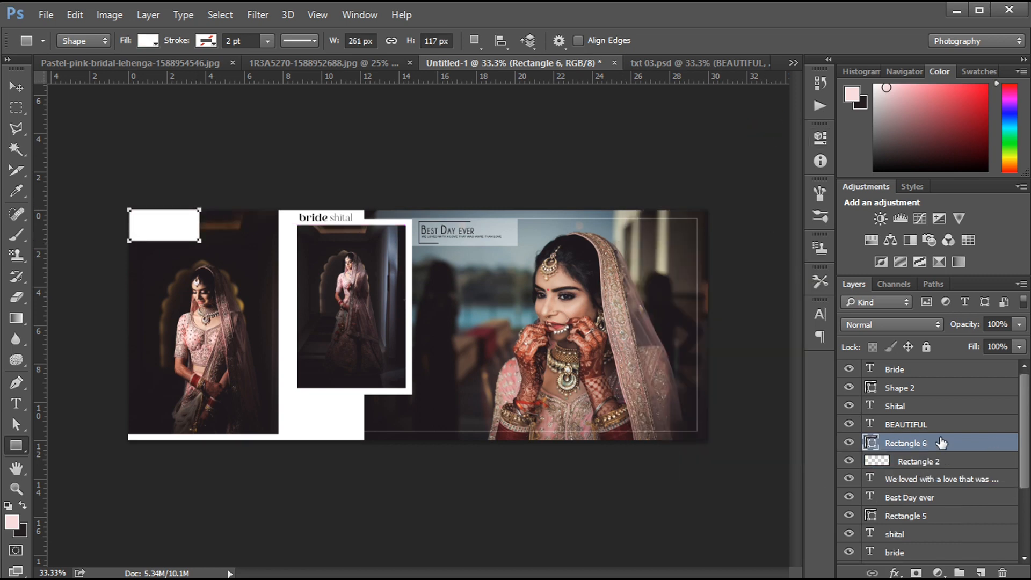
Give the white title rectangle the Soft Light blend mode at 75% opacity and hide its path outline
click(911, 320)
click(874, 169)
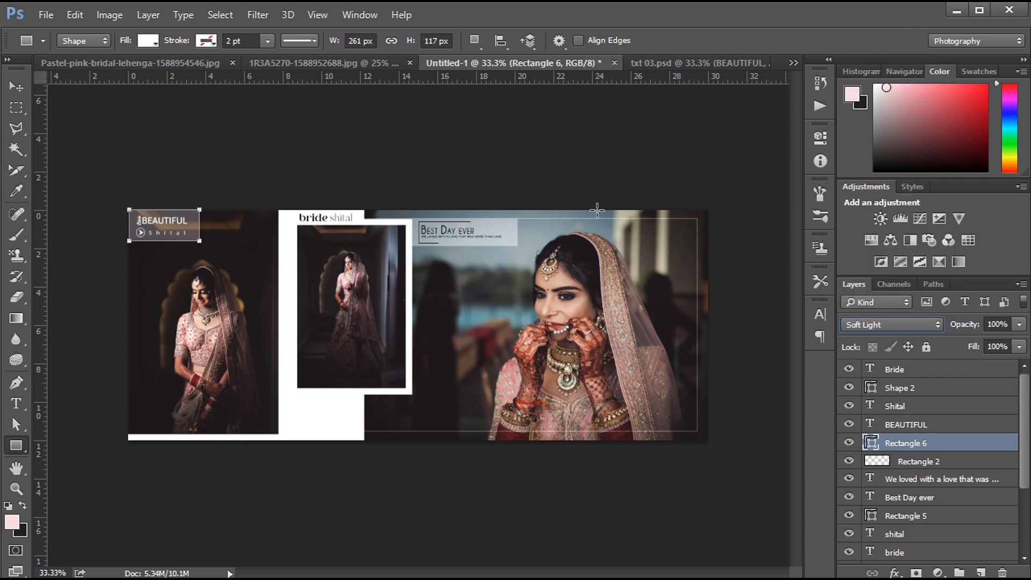
drag(961, 324, 954, 327)
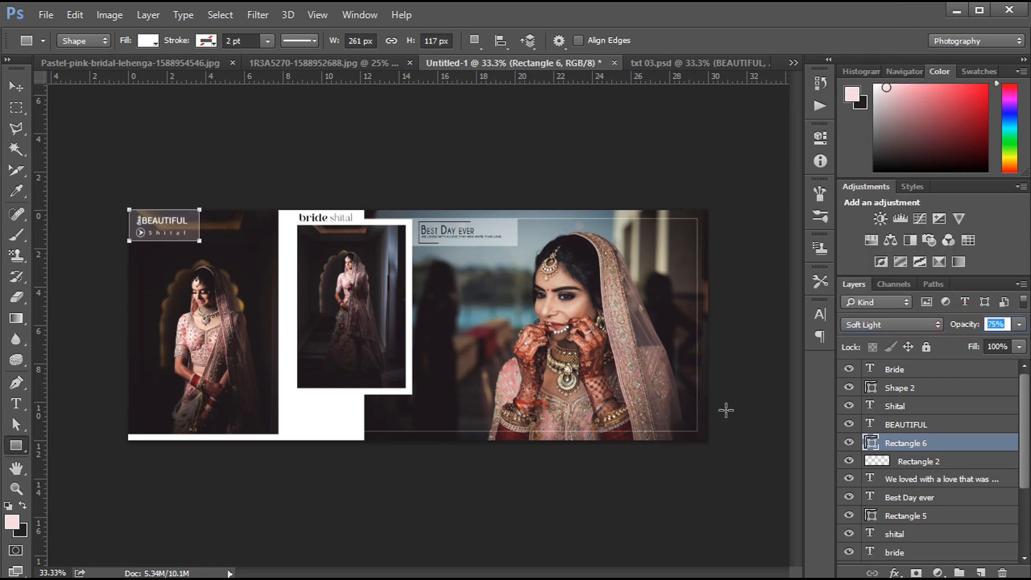
key(Return)
key(Return)
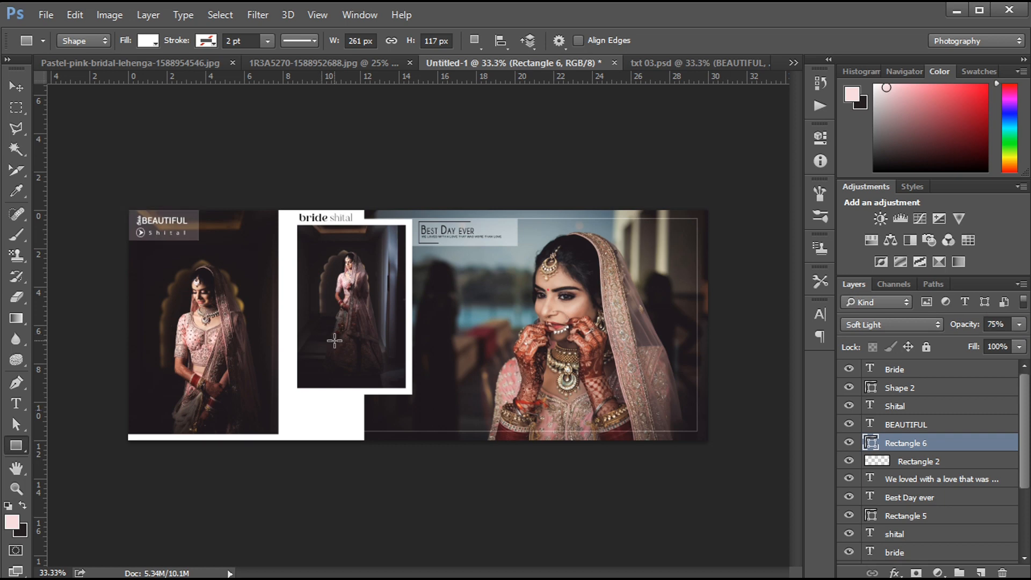
Copy the linked Wedding Bride and Wedding Ceremony banner from txt 03.psd to just below the inset photo
click(721, 62)
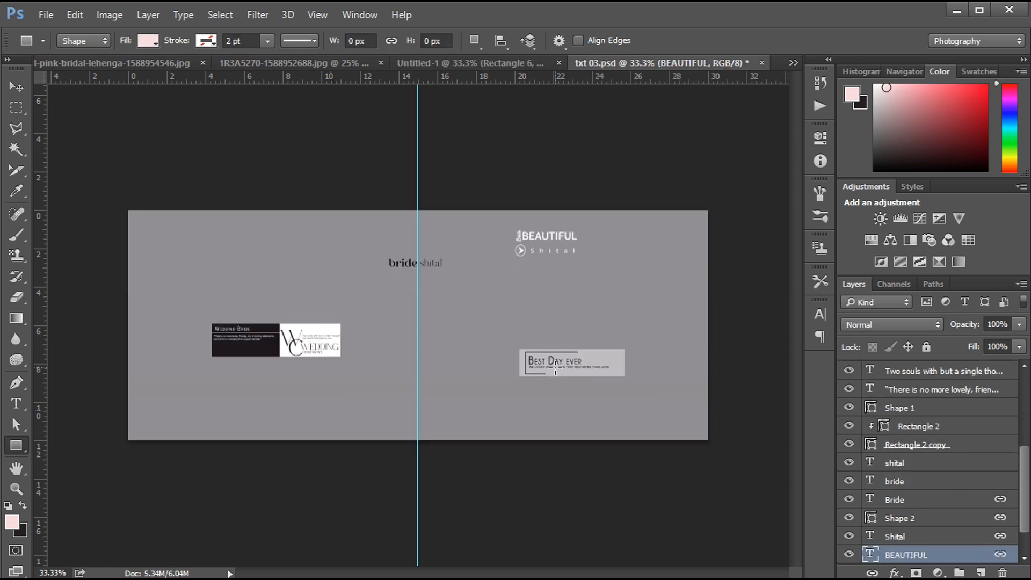
click(18, 89)
ctrl+click(273, 346)
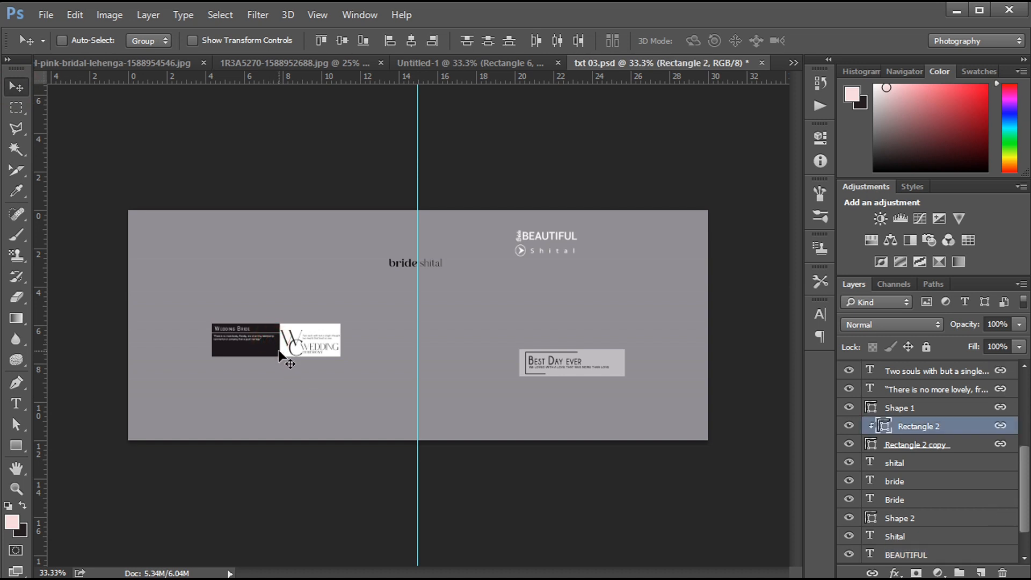
drag(273, 344, 338, 400)
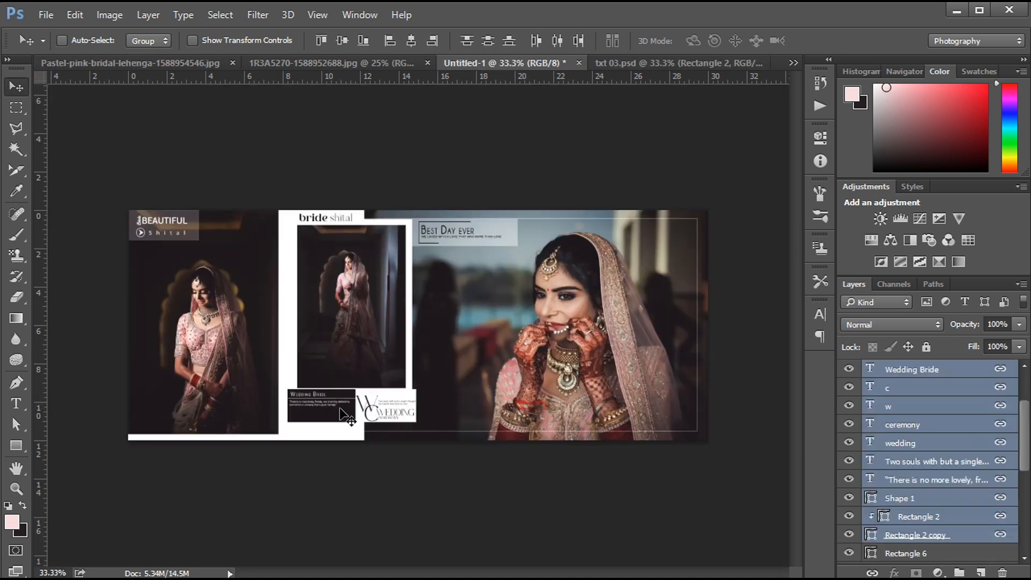
Nudge the wedding banner slightly up against the inset photo's lower edge, keeping its horizontal position
key(Right)
key(Right)
key(Right)
key(Right)
key(Right)
key(Right)
key(Right)
key(Right)
key(Right)
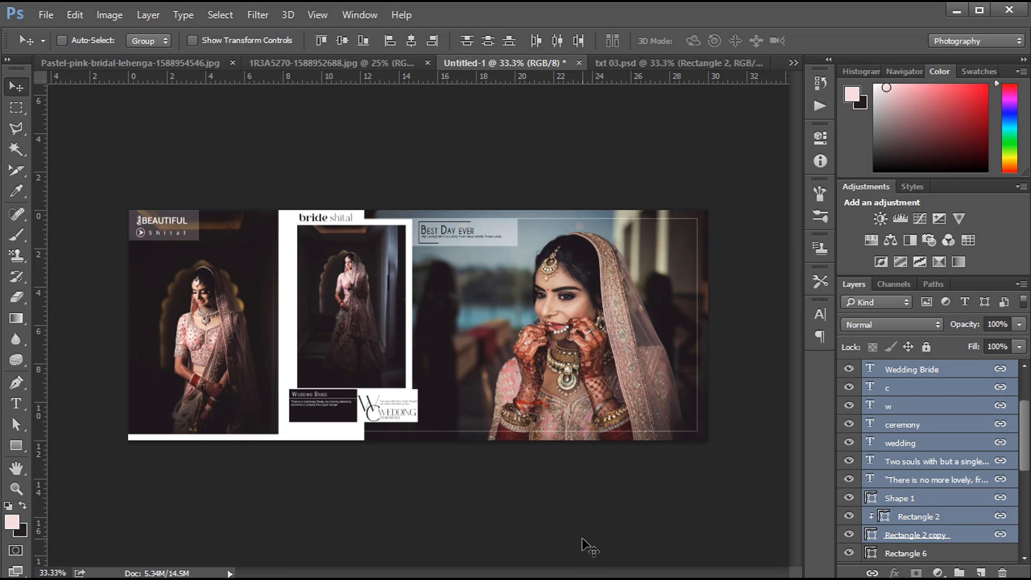
key(Up)
key(Up)
key(Up)
key(Up)
key(Up)
key(Down)
key(Down)
key(Up)
key(Up)
key(Up)
key(Up)
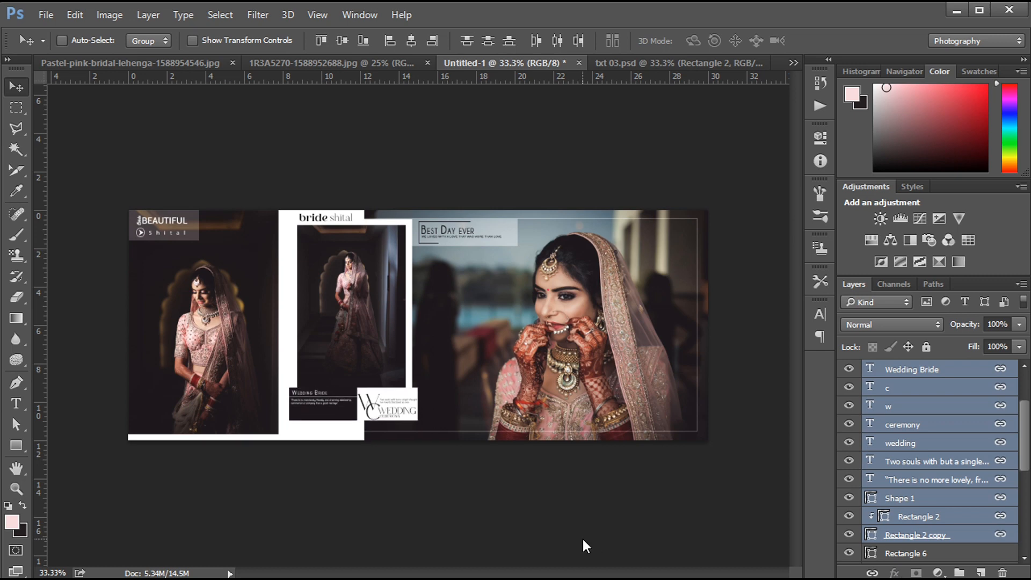
key(Left)
key(Left)
key(Left)
key(Left)
key(Left)
key(Left)
key(Left)
key(Left)
key(Left)
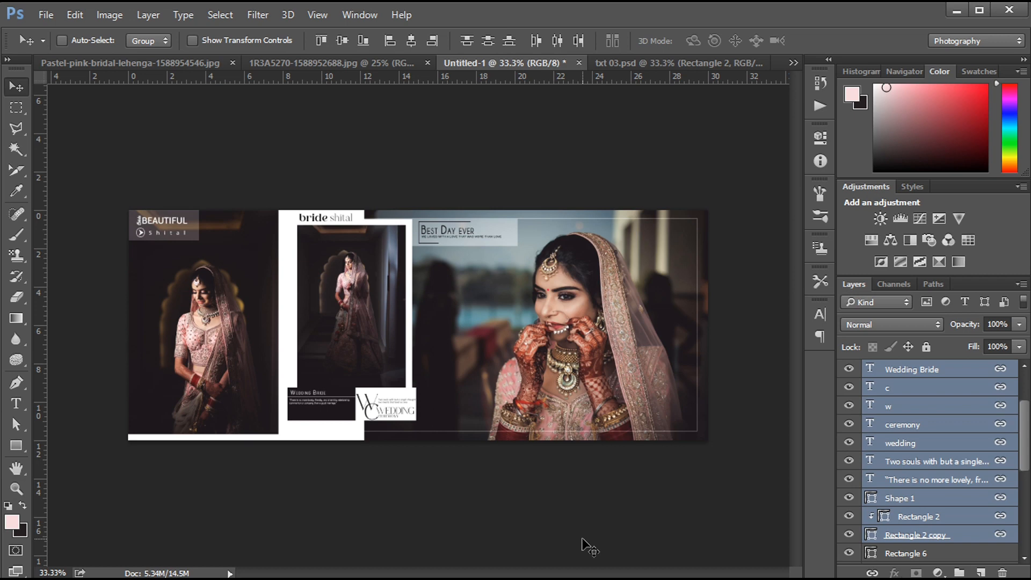
Enlarge the wedding banner slightly about its center, then leave only its w text layer selected
key(ctrl+t)
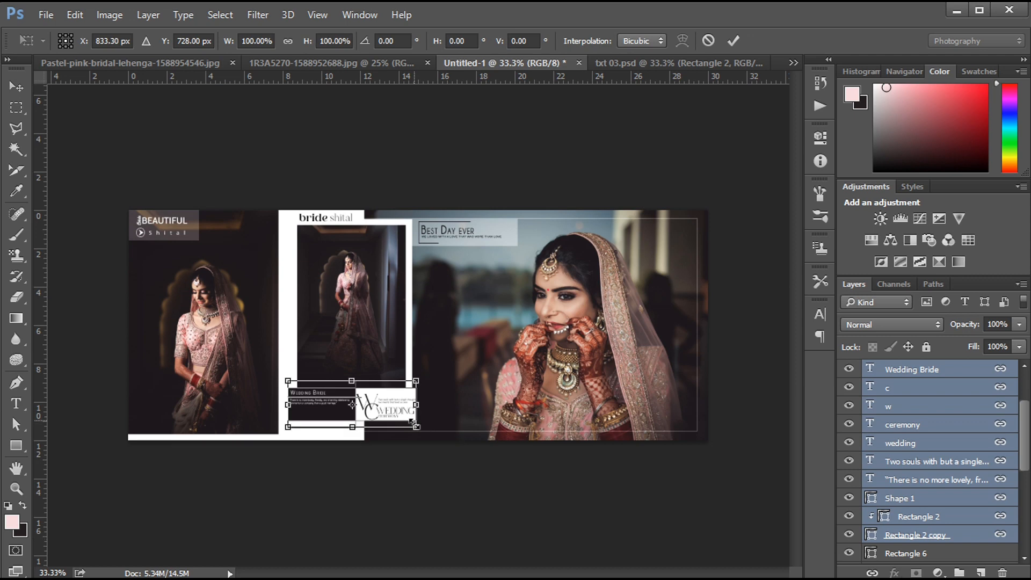
drag(415, 428, 421, 432)
key(Return)
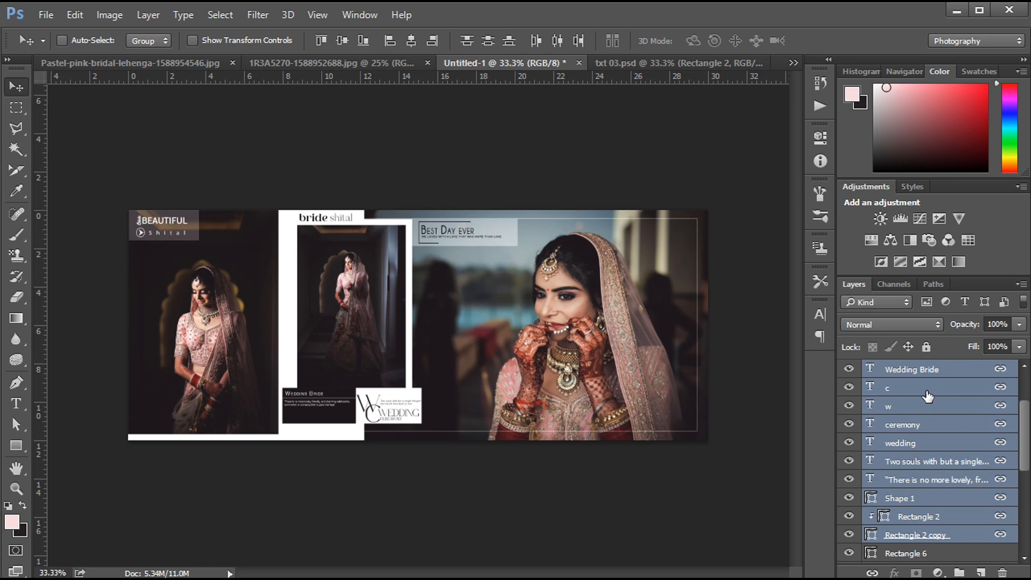
click(663, 488)
click(940, 406)
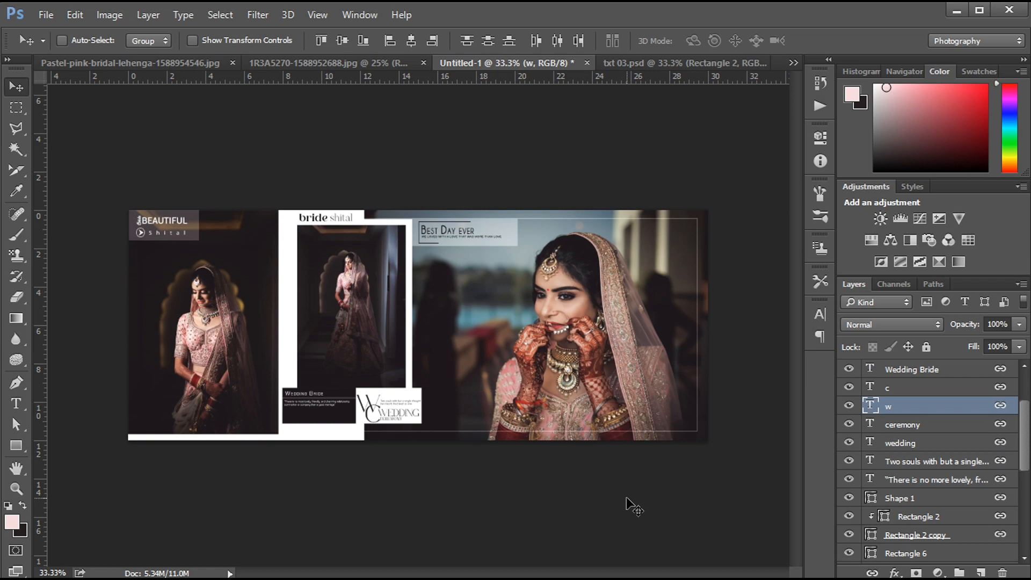
key(ctrl+plus)
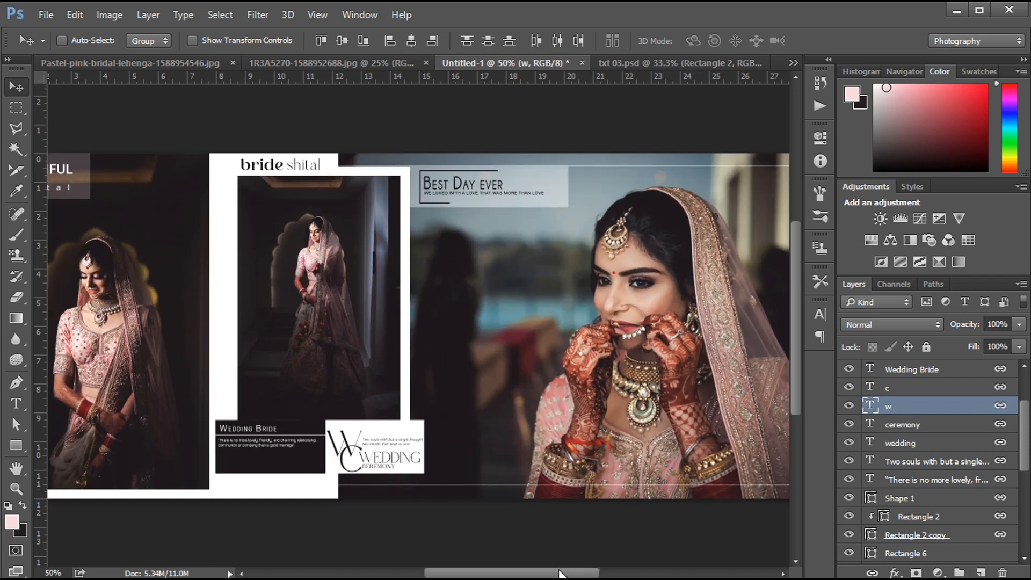
mouse_move(563, 571)
mouse_down()
mouse_move(620, 571)
mouse_move(505, 562)
mouse_move(573, 562)
mouse_up()
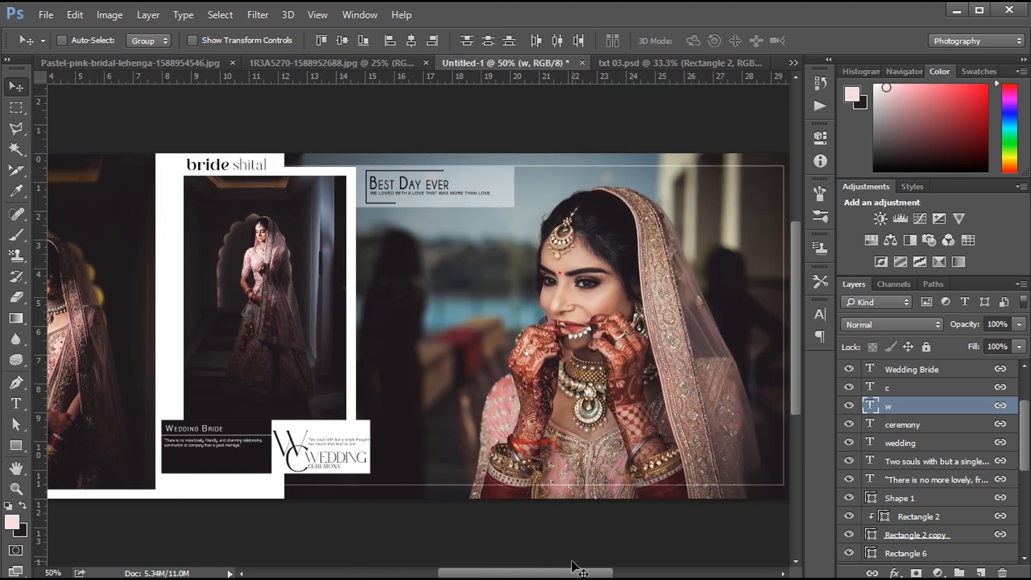
key(ctrl+minus)
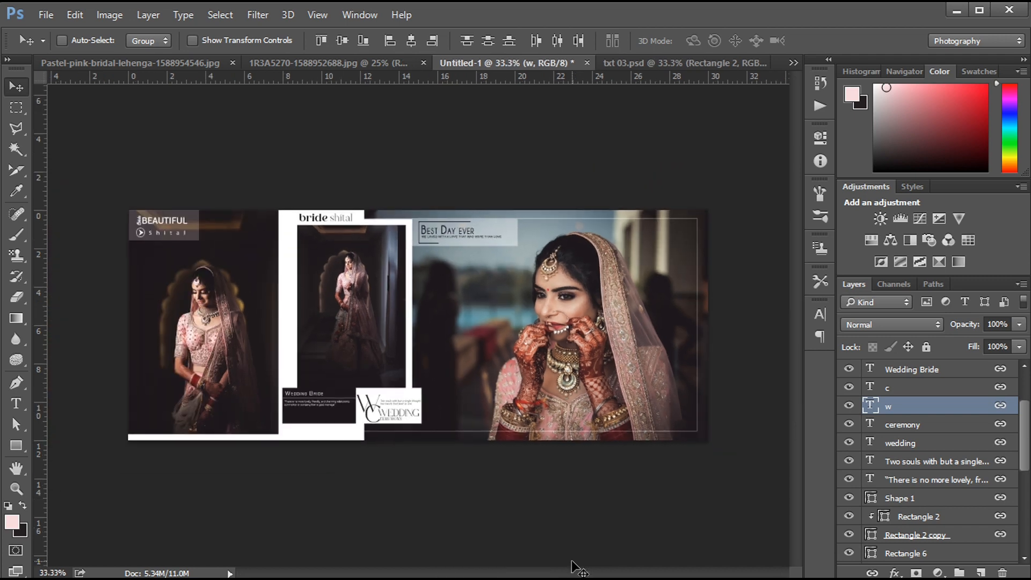
Add a Gradient Map adjustment directly above the large bride photo on Layer 1 and reverse its gradient
ctrl+click(589, 327)
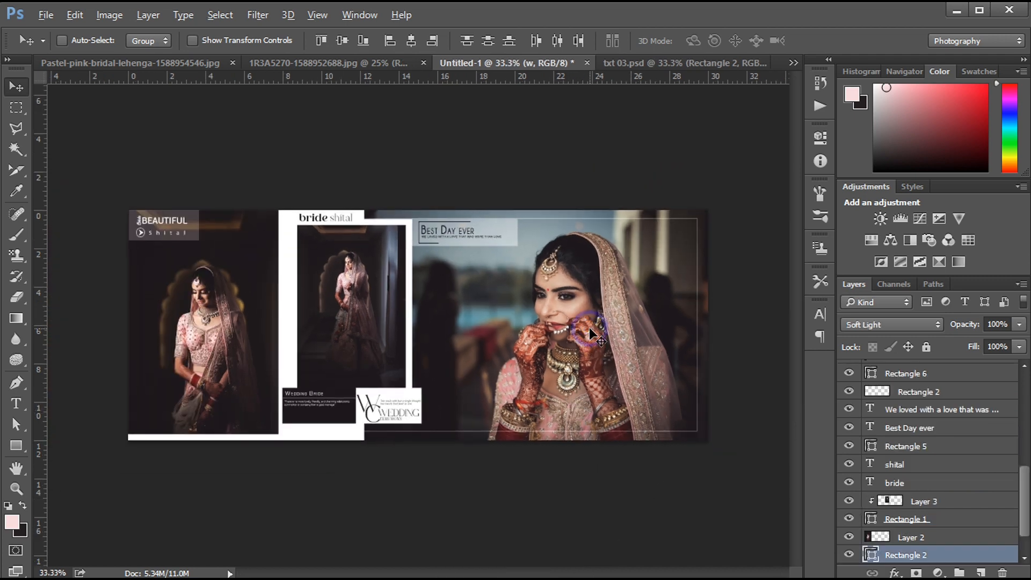
scroll(1023, 475, down, 2)
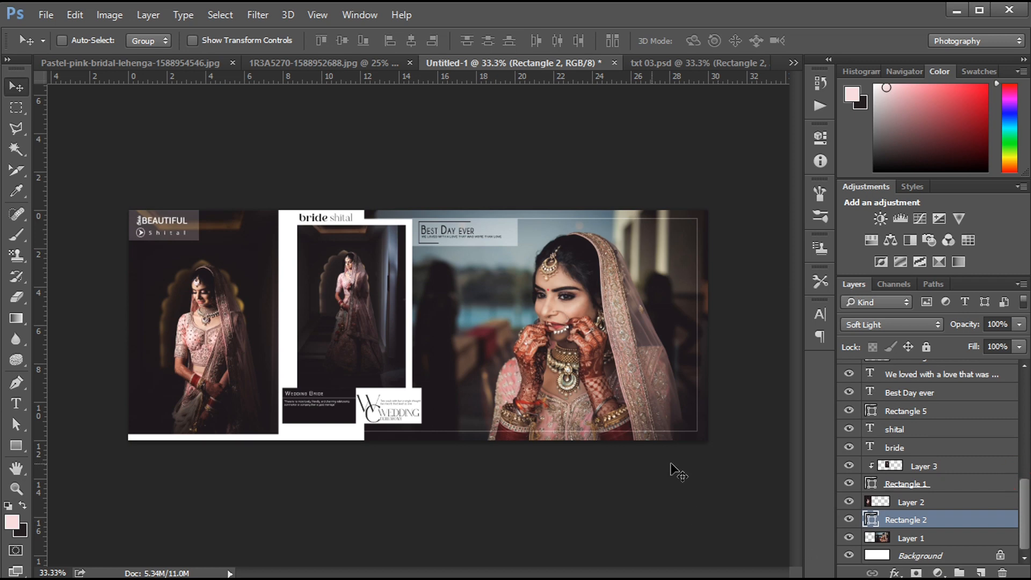
click(913, 539)
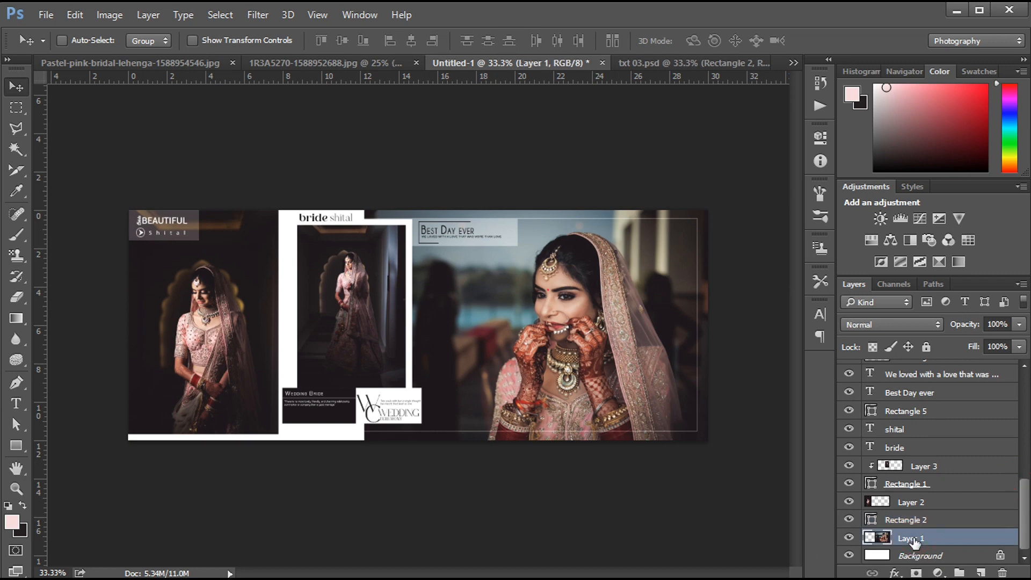
click(957, 262)
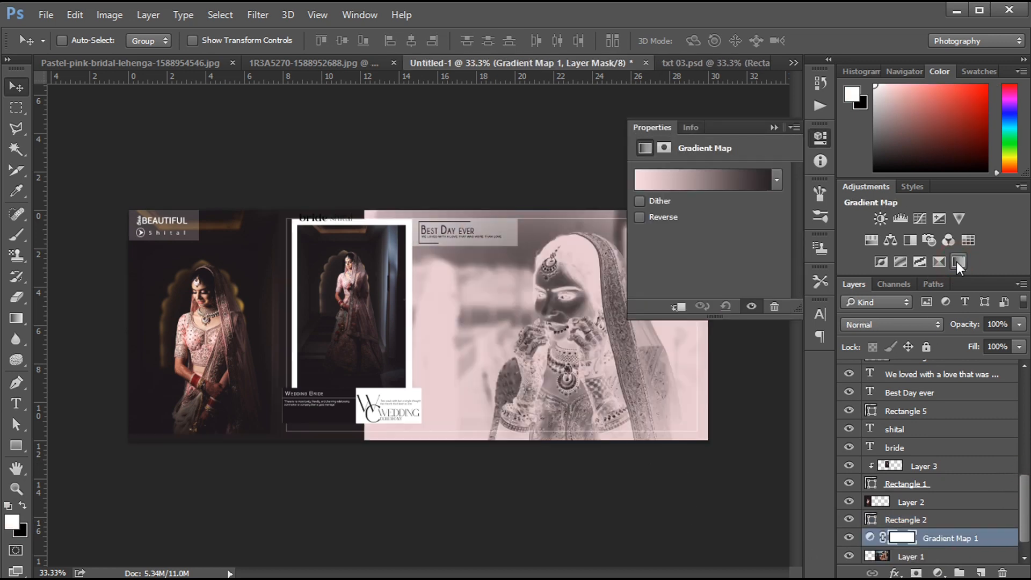
click(639, 217)
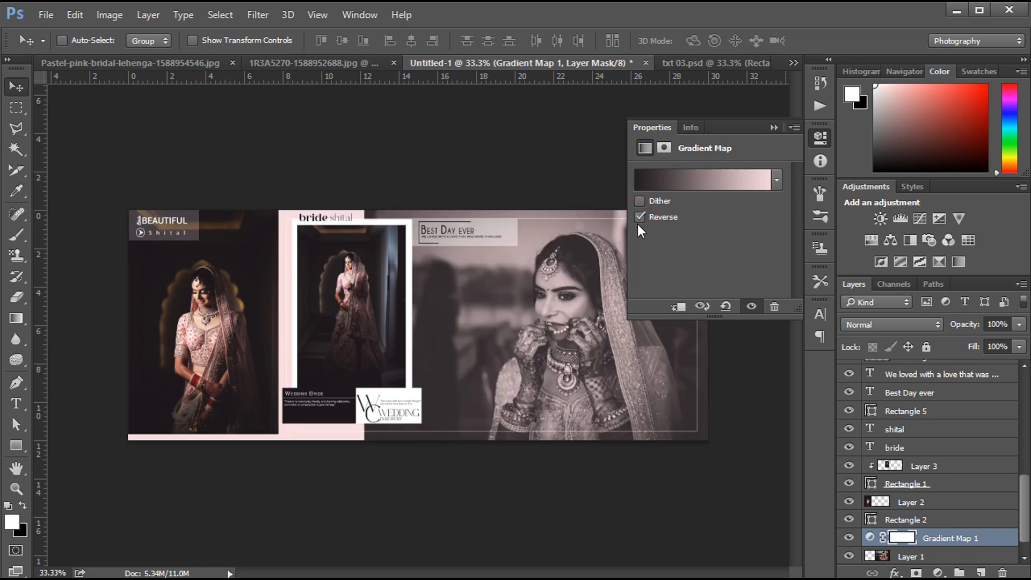
click(774, 128)
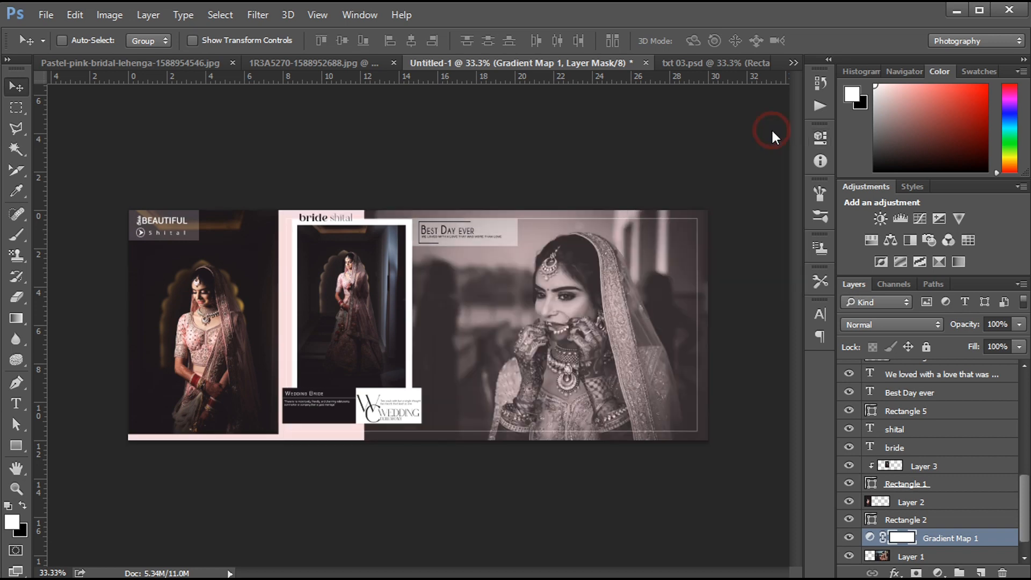
Clip the Gradient Map adjustment to Layer 1 and set its opacity to 50%
drag(948, 542, 946, 539)
alt+click(946, 540)
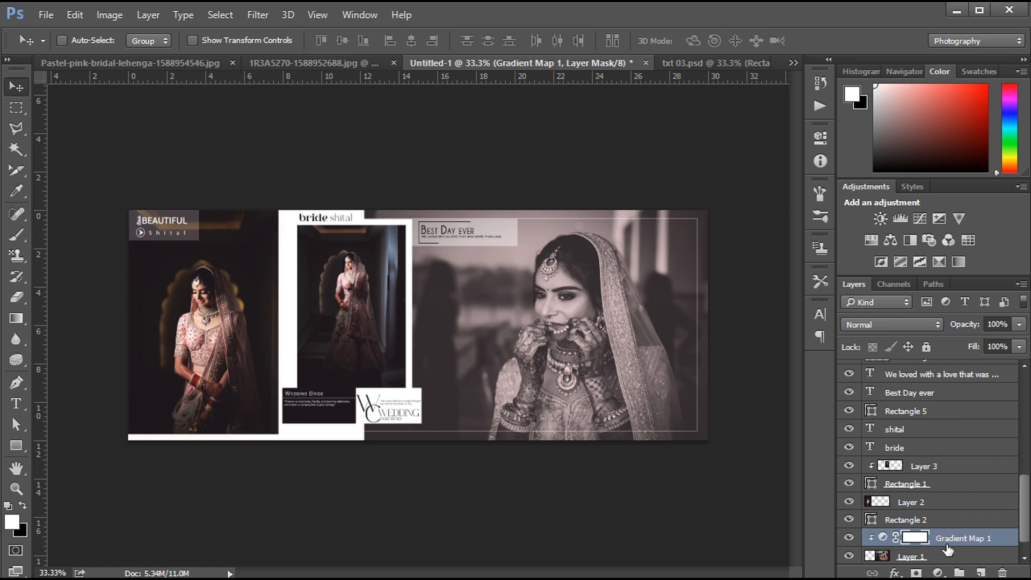
click(1000, 324)
text(50)
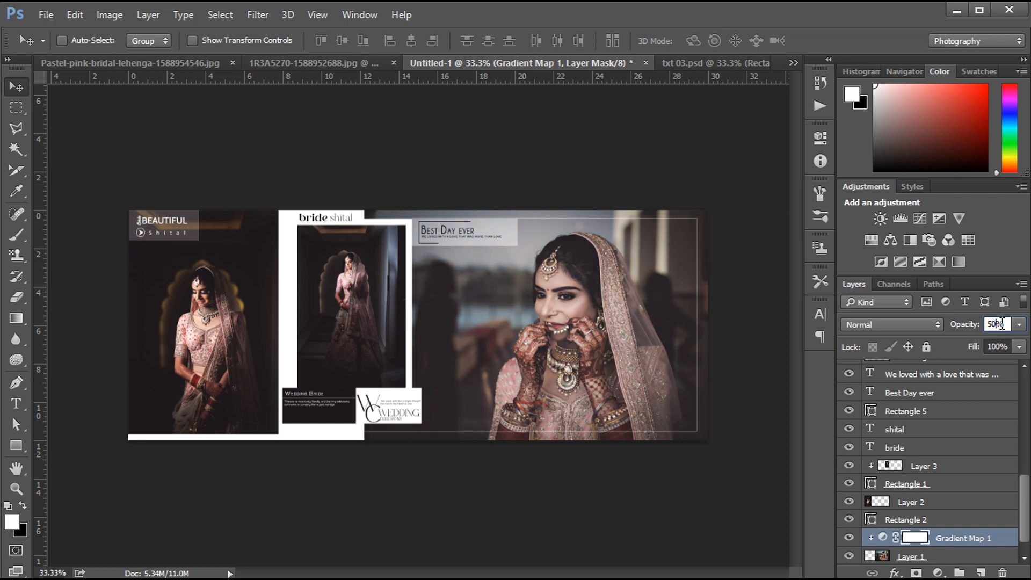
key(Return)
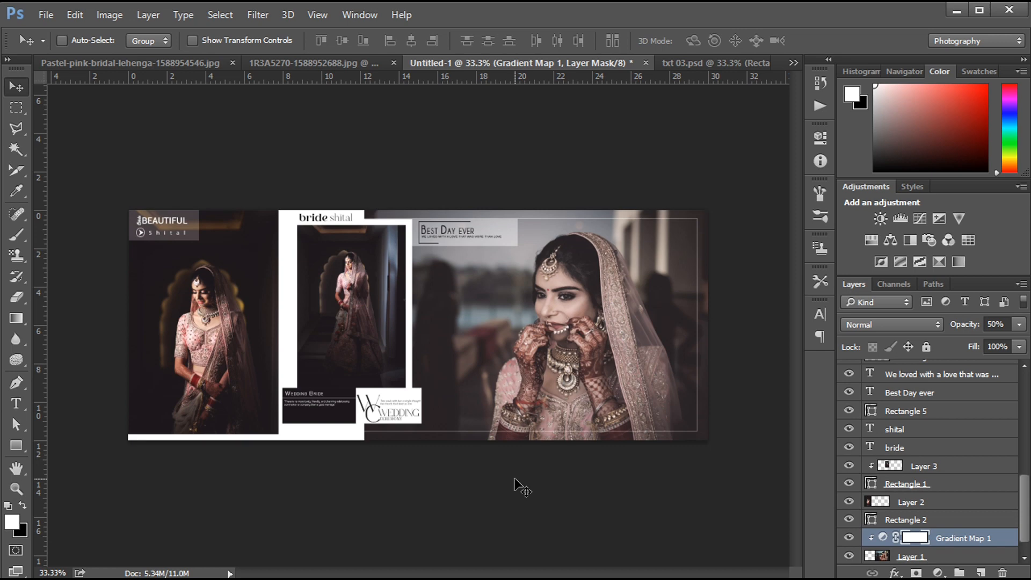
key(ctrl+plus)
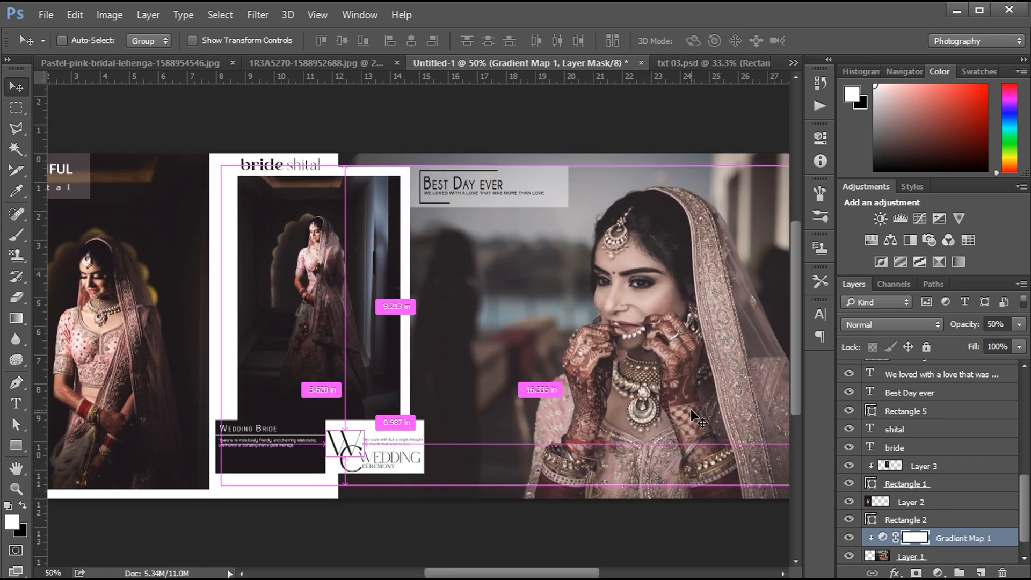
drag(505, 572, 482, 573)
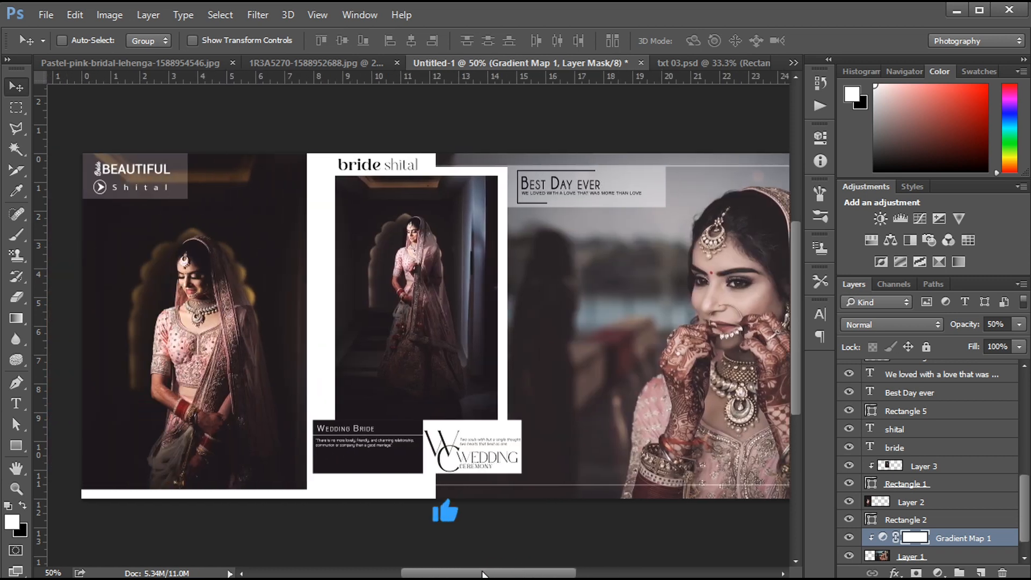
key(ctrl+minus)
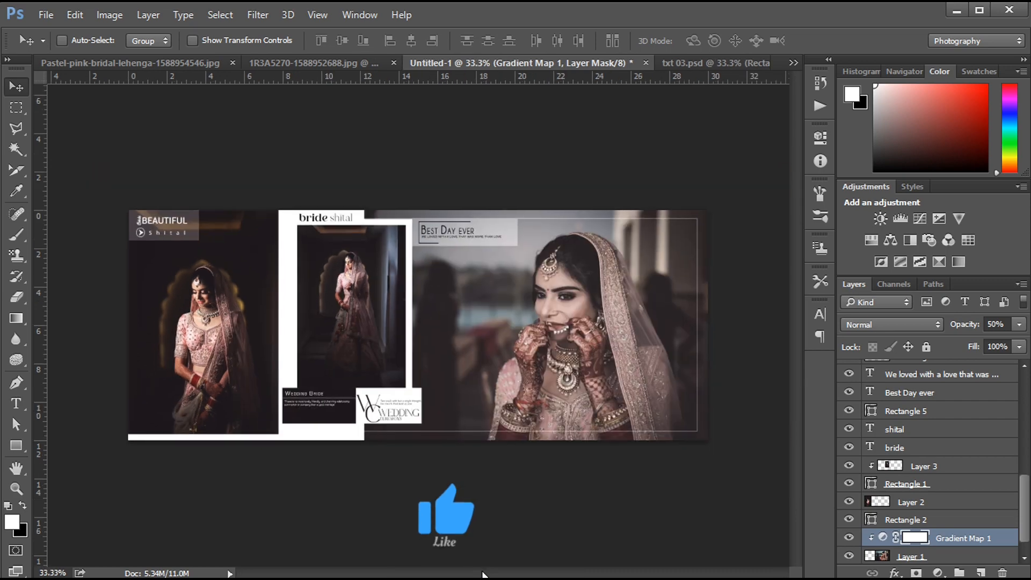